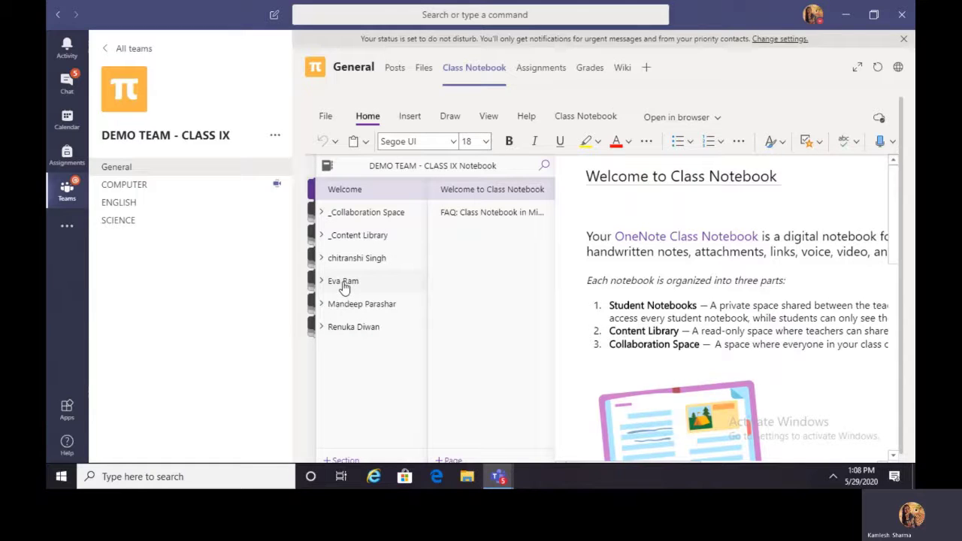
- Open the Homework section of the second listed student's notebook and view the Chp-1 Exercises page
click(344, 284)
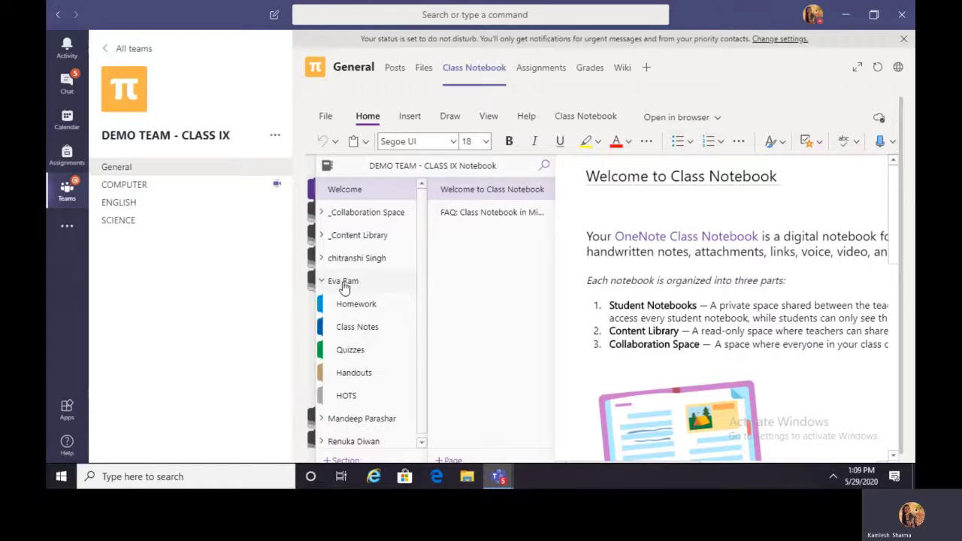
click(348, 307)
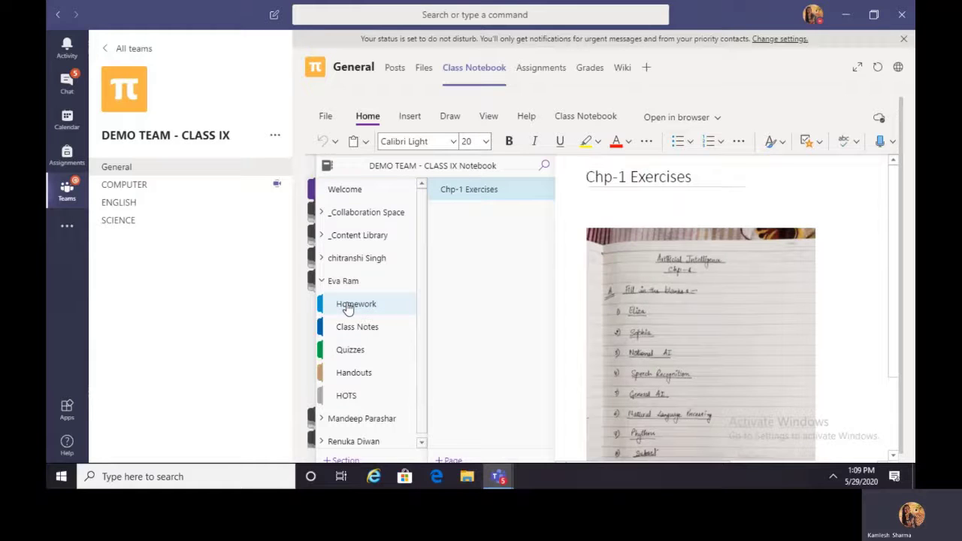
click(800, 201)
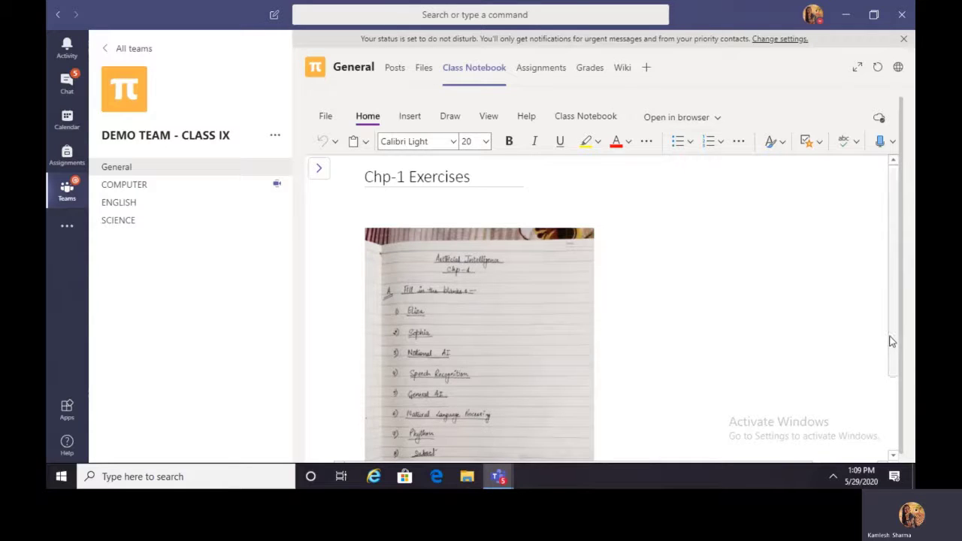
mouse_move(889, 338)
mouse_down()
mouse_move(889, 365)
mouse_move(896, 348)
mouse_up()
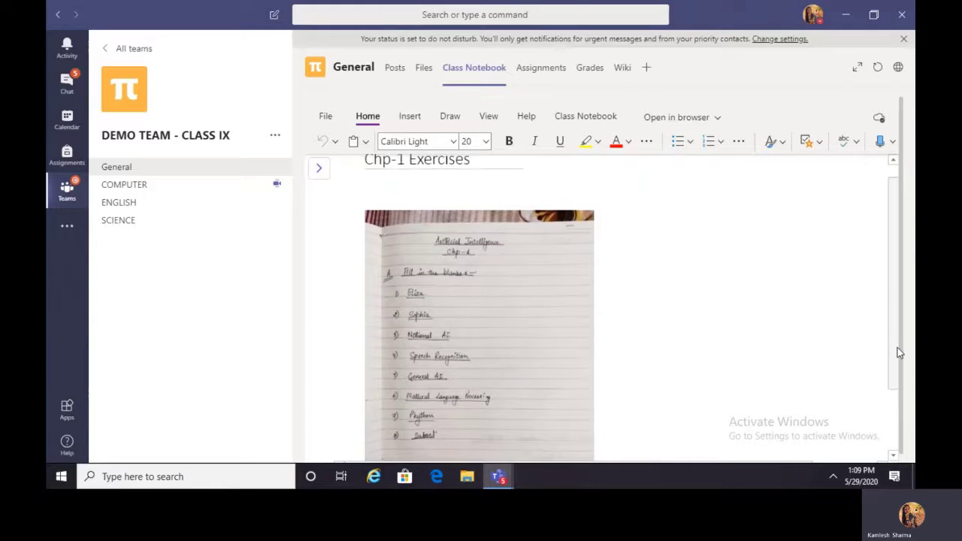
- Tick all eight fill-in-the-blank answers on the homework photo with a thin red pen
click(449, 118)
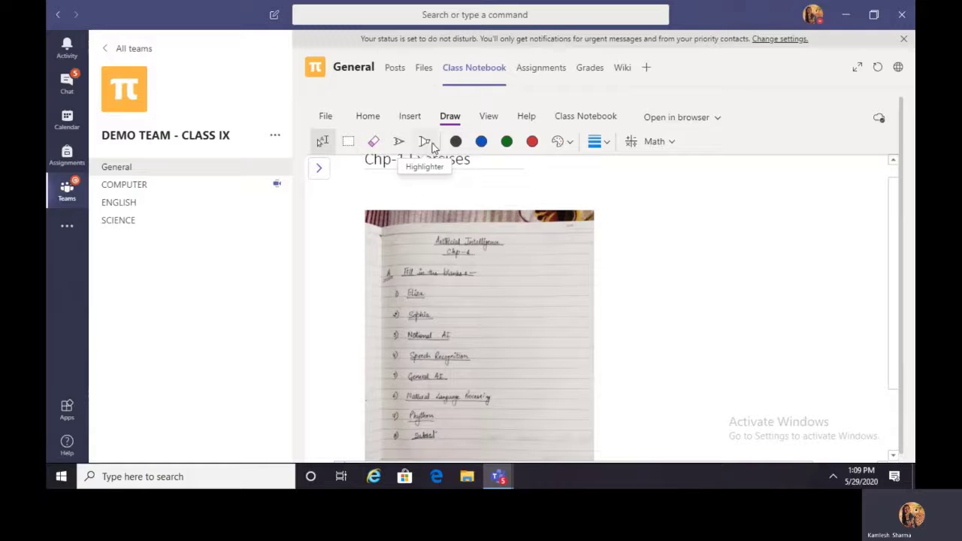
click(399, 142)
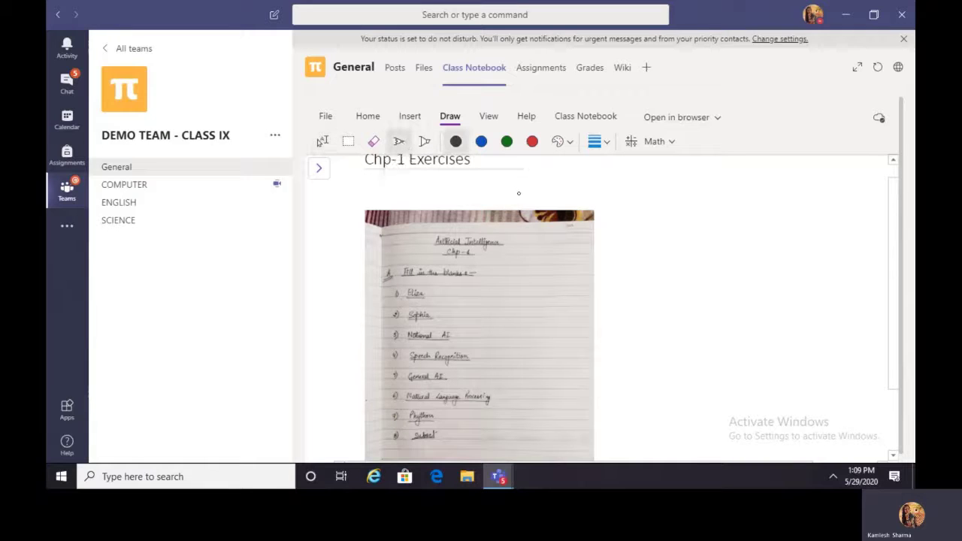
click(533, 144)
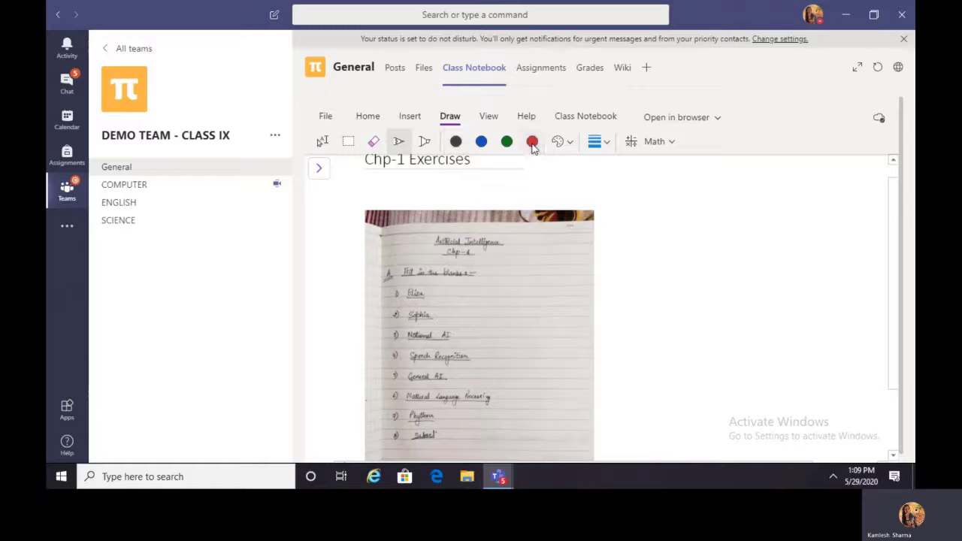
click(607, 147)
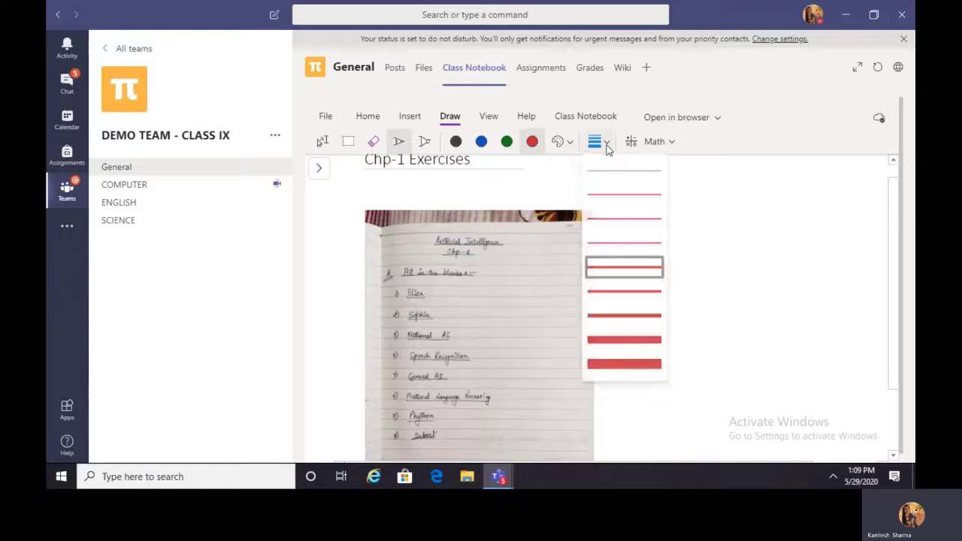
click(622, 248)
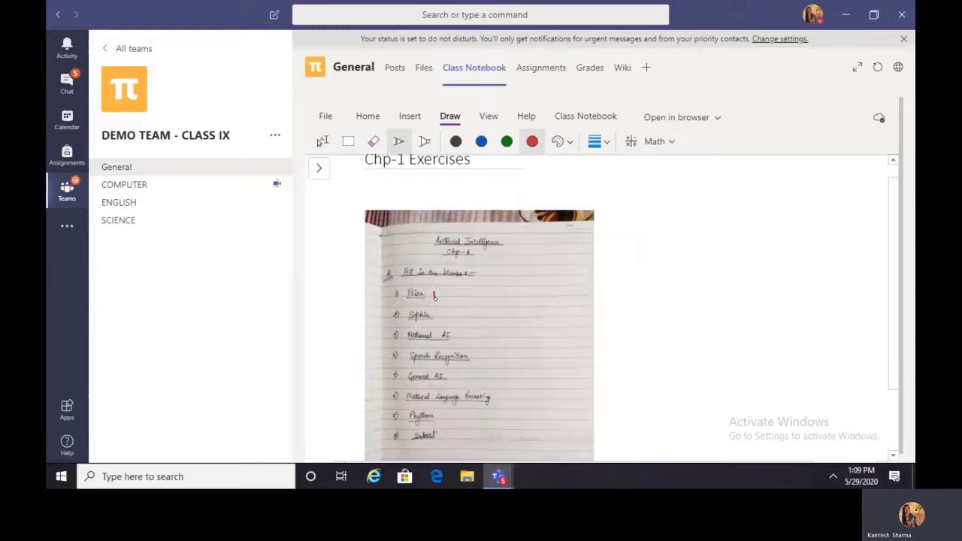
mouse_move(435, 297)
mouse_down()
mouse_move(460, 286)
mouse_move(460, 340)
mouse_move(496, 327)
mouse_move(479, 361)
mouse_move(501, 352)
mouse_up()
mouse_move(451, 383)
mouse_down()
mouse_move(493, 374)
mouse_move(526, 388)
mouse_up()
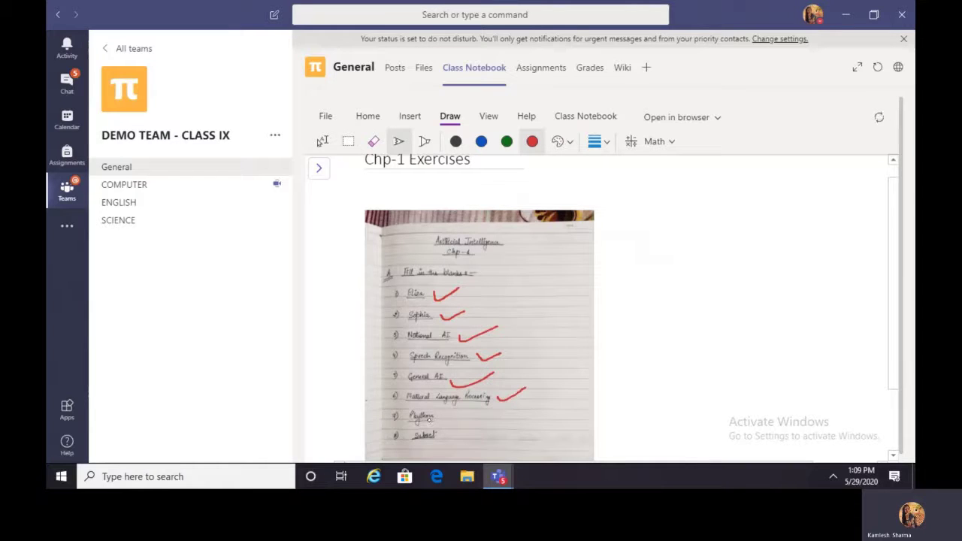
mouse_move(430, 423)
mouse_down()
mouse_move(458, 421)
mouse_move(448, 445)
mouse_move(478, 435)
mouse_up()
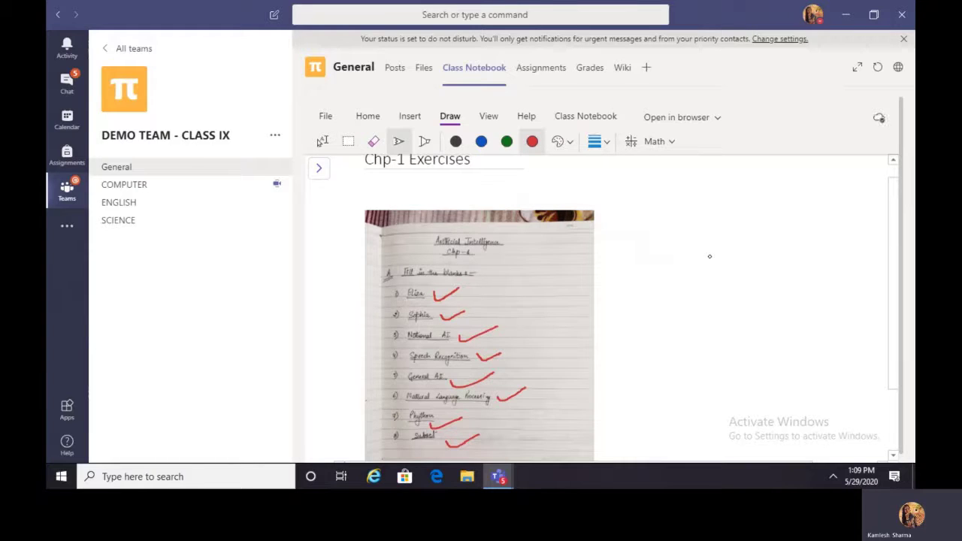
- Insert the "Nice Work!" sticker from the Doodle Frame pack on the Chp-1 Exercises page
click(413, 118)
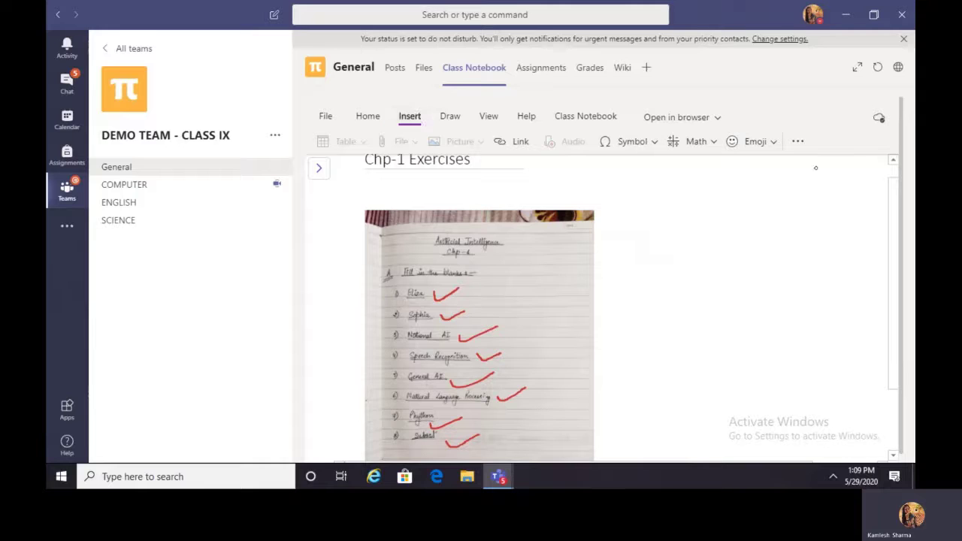
click(798, 142)
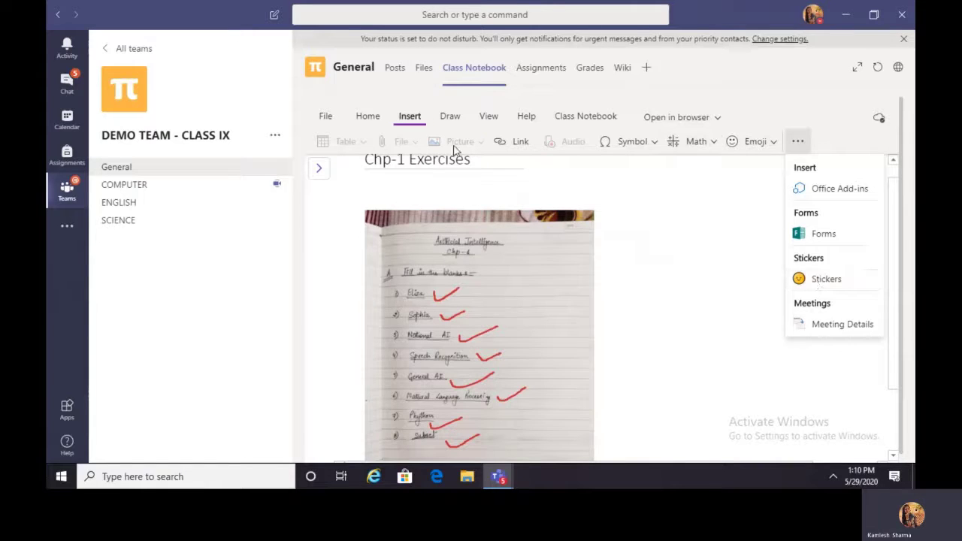
click(823, 279)
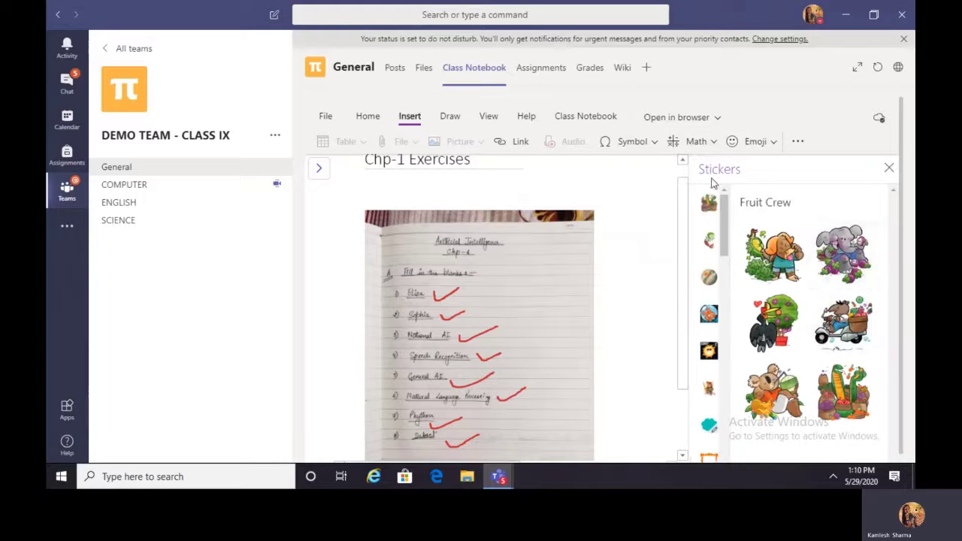
drag(723, 212, 726, 259)
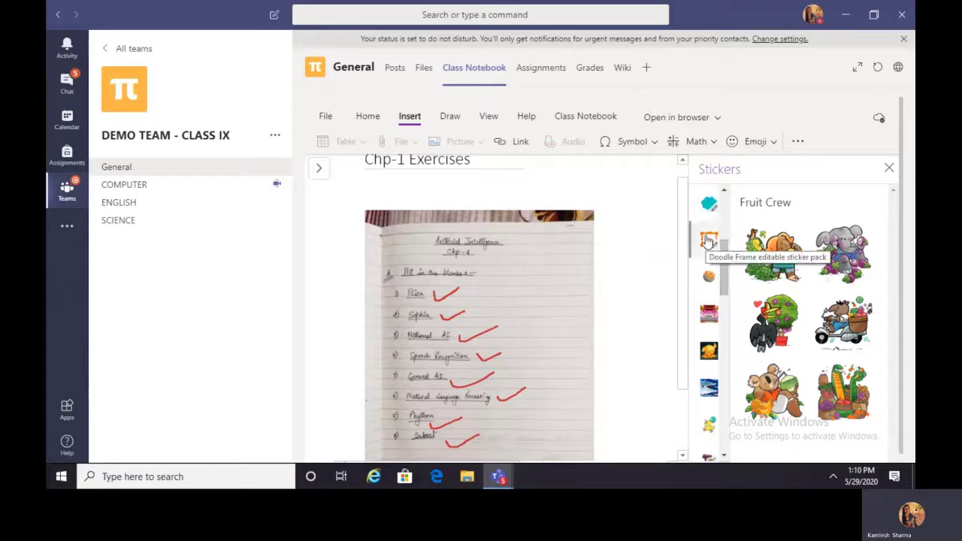
click(706, 240)
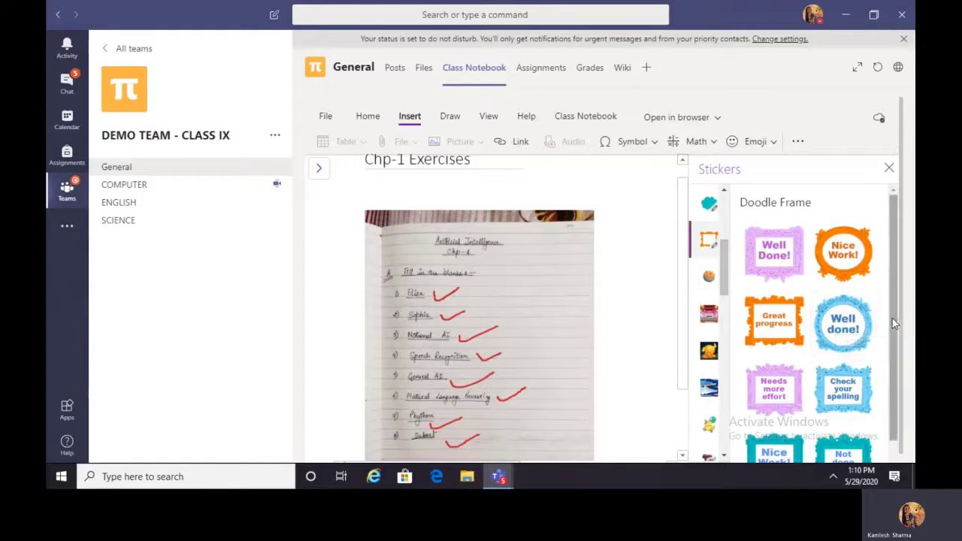
click(851, 255)
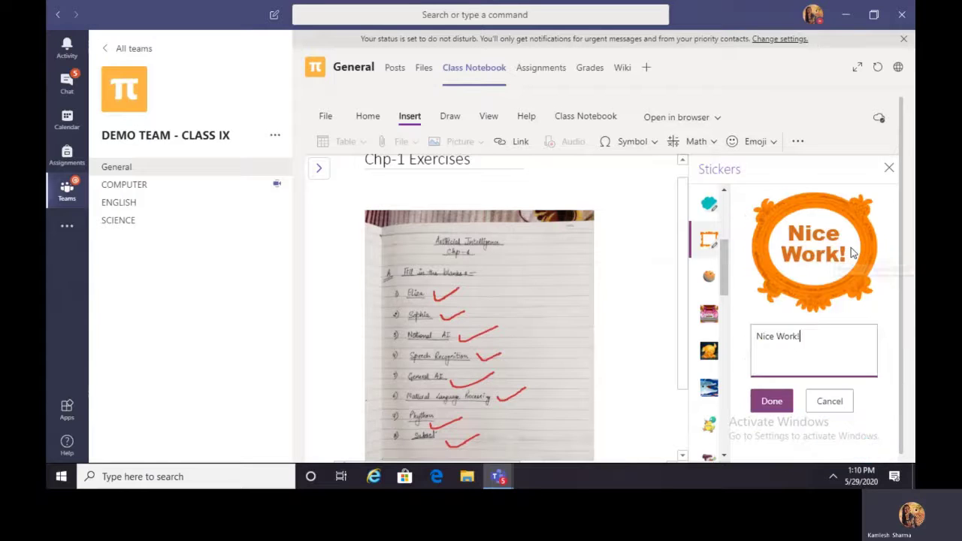
click(771, 401)
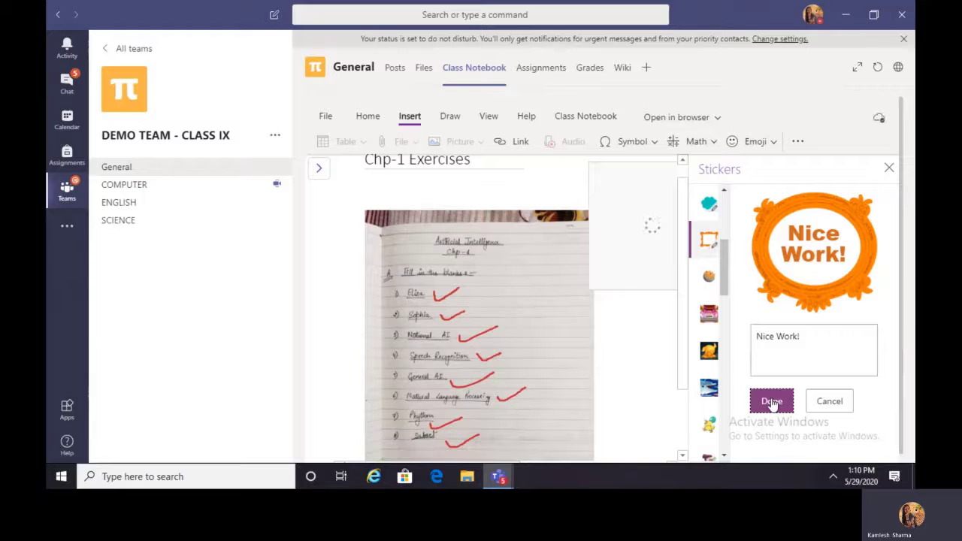
click(889, 168)
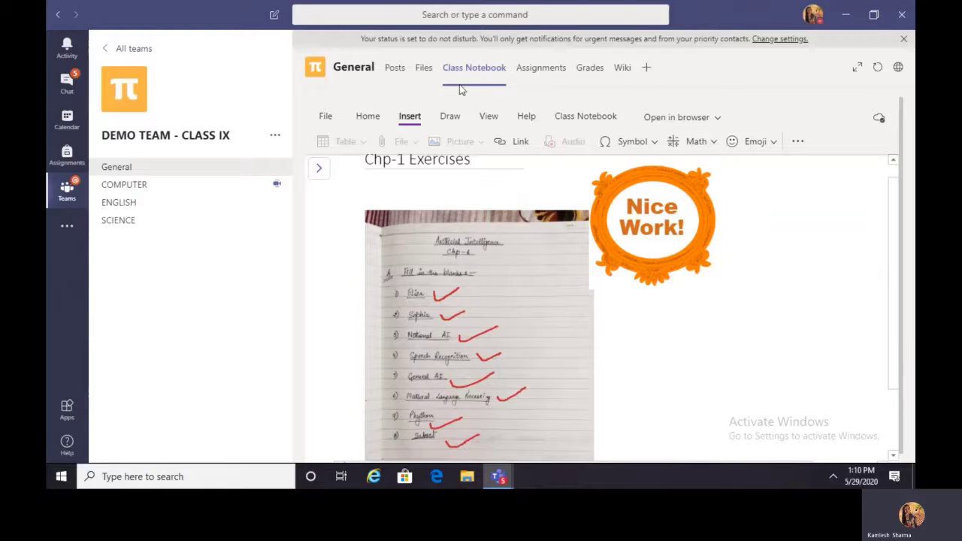
- Draw trial red pen strokes across the page title and the sticker, and undo them
click(450, 116)
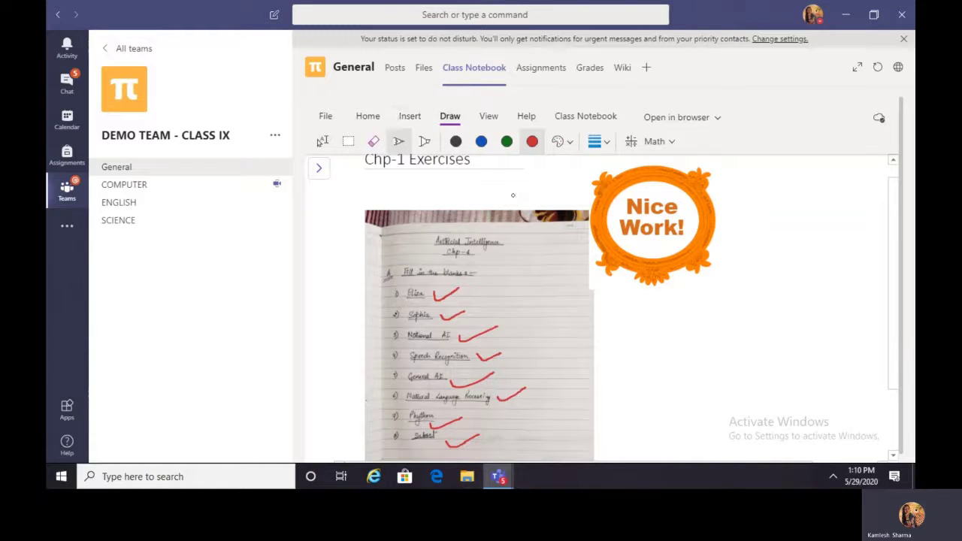
drag(512, 194, 400, 161)
mouse_move(686, 179)
mouse_down()
mouse_move(651, 235)
mouse_move(696, 204)
mouse_move(676, 250)
mouse_up()
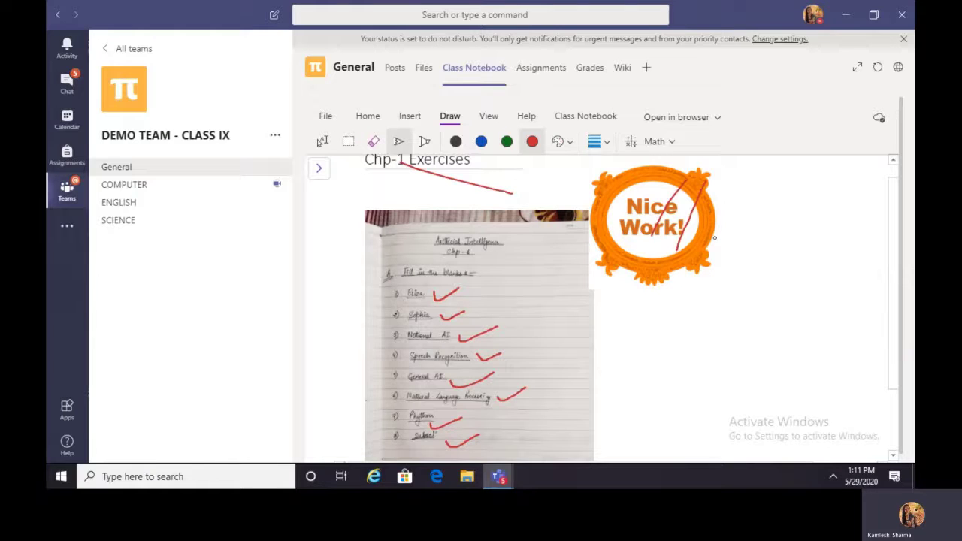
key(ctrl+z)
key(ctrl+z)
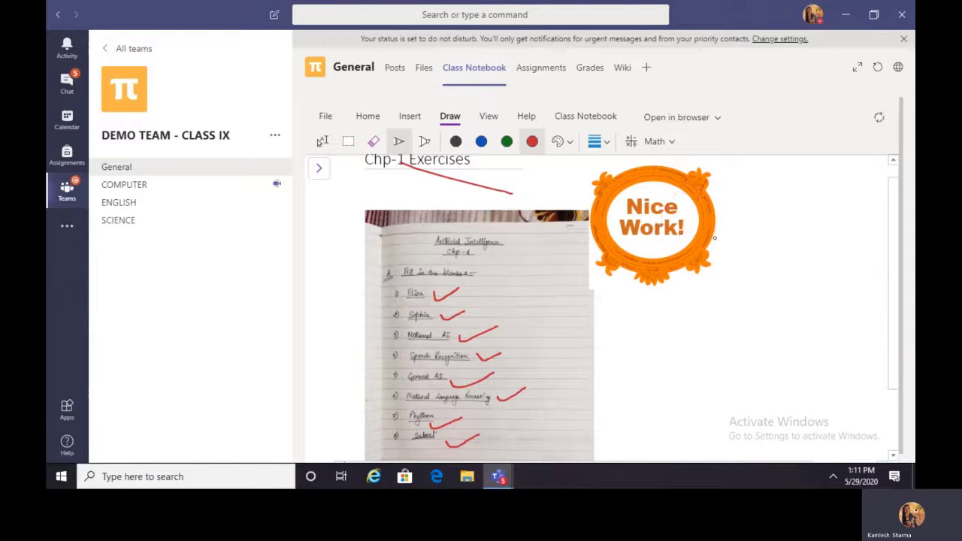
key(ctrl+z)
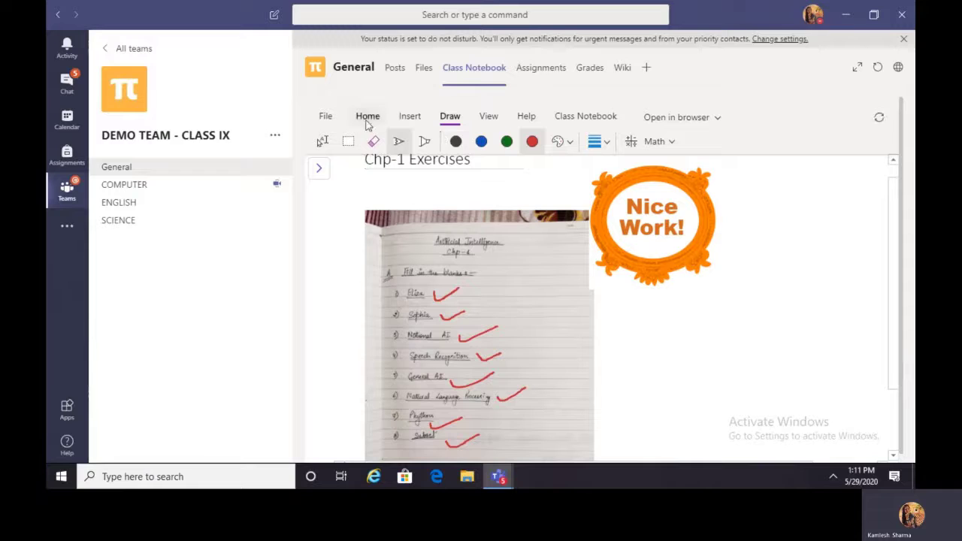
- Draw a red pen stroke in the blank area beside the sticker and undo it
click(366, 118)
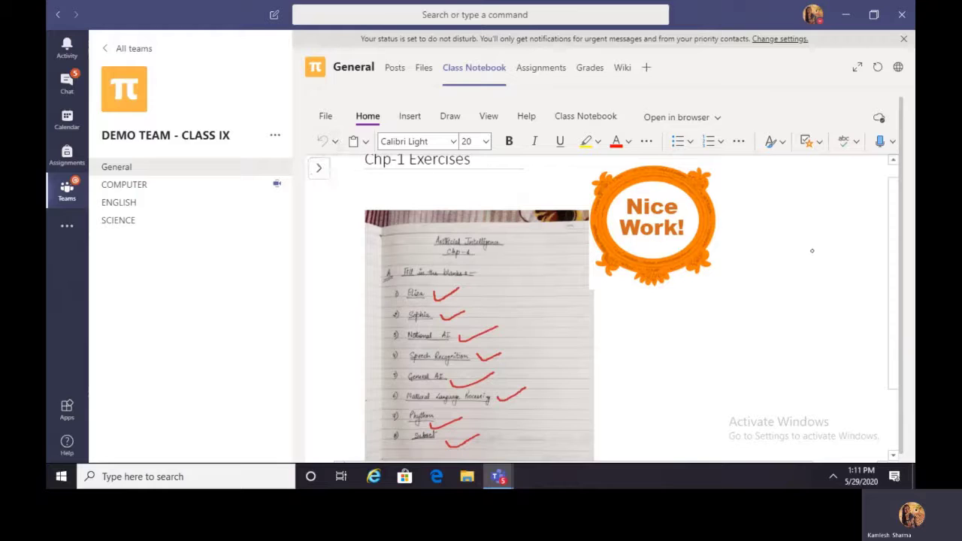
drag(812, 237, 749, 371)
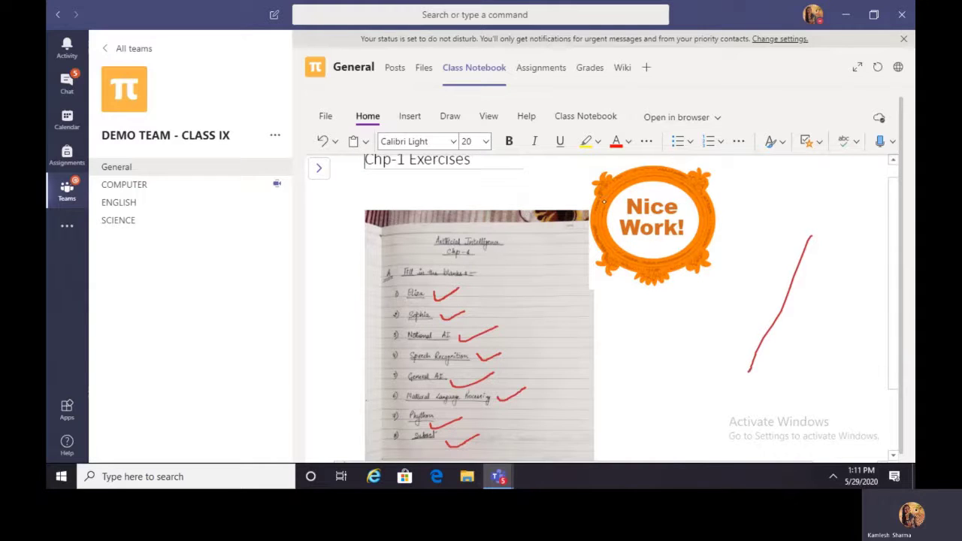
click(336, 143)
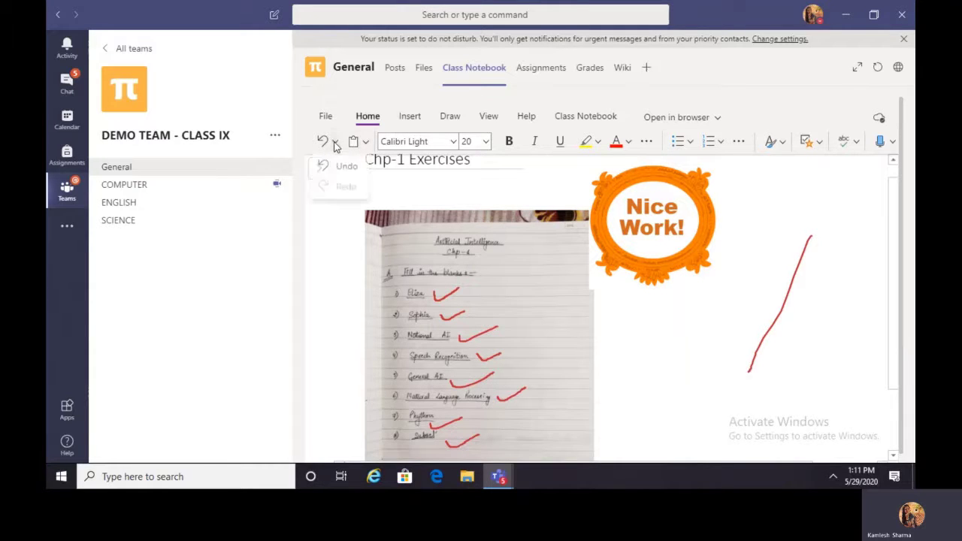
click(342, 167)
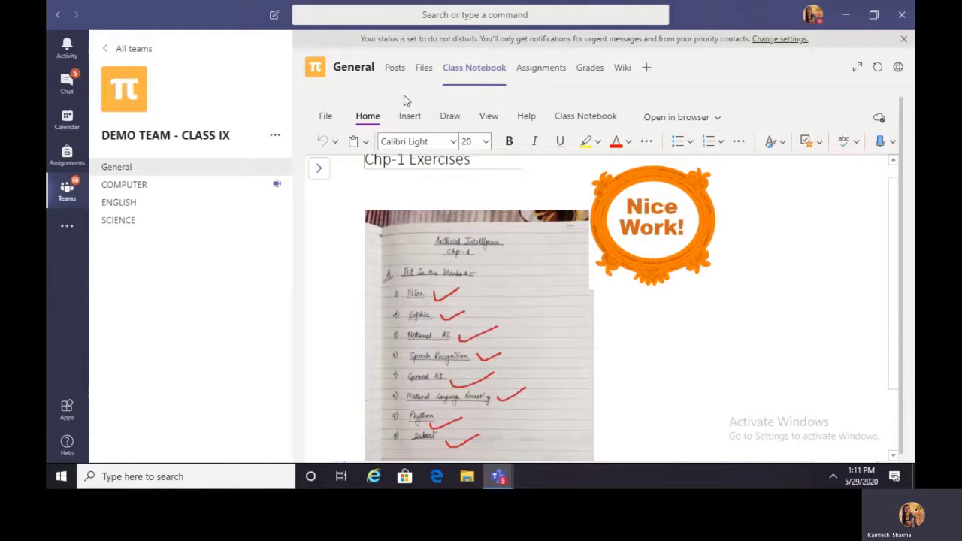
- Switch from the pen to object selection and resize the "Nice Work!" sticker to slightly smaller than its inserted size
click(449, 116)
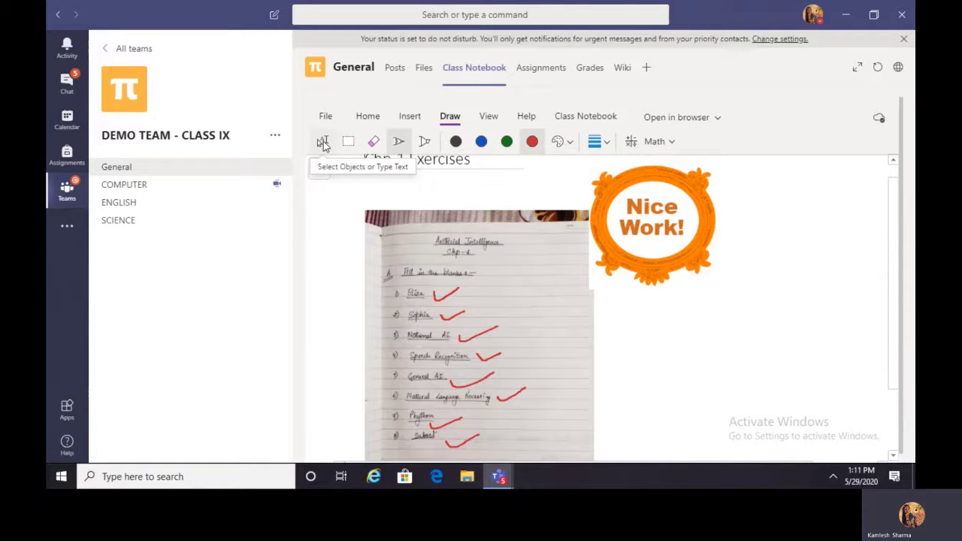
click(322, 144)
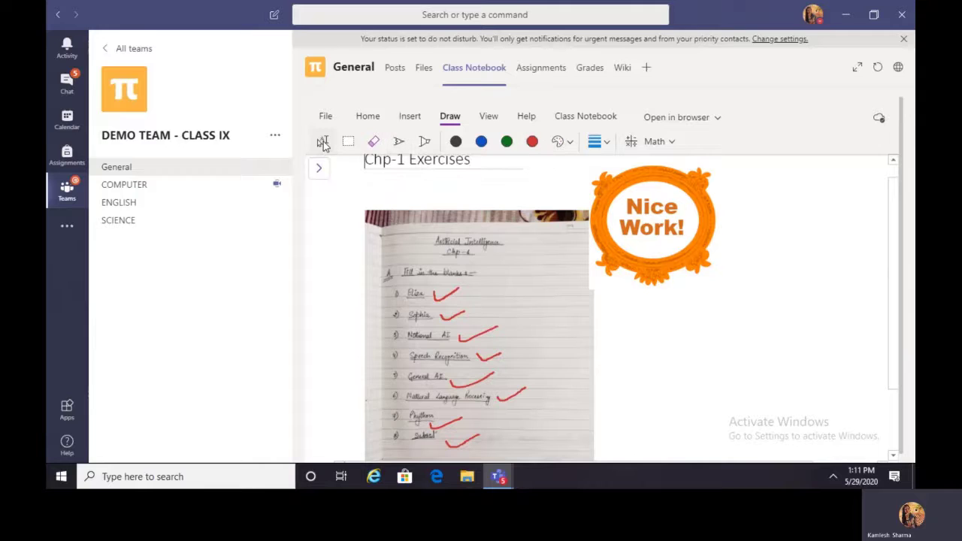
click(778, 259)
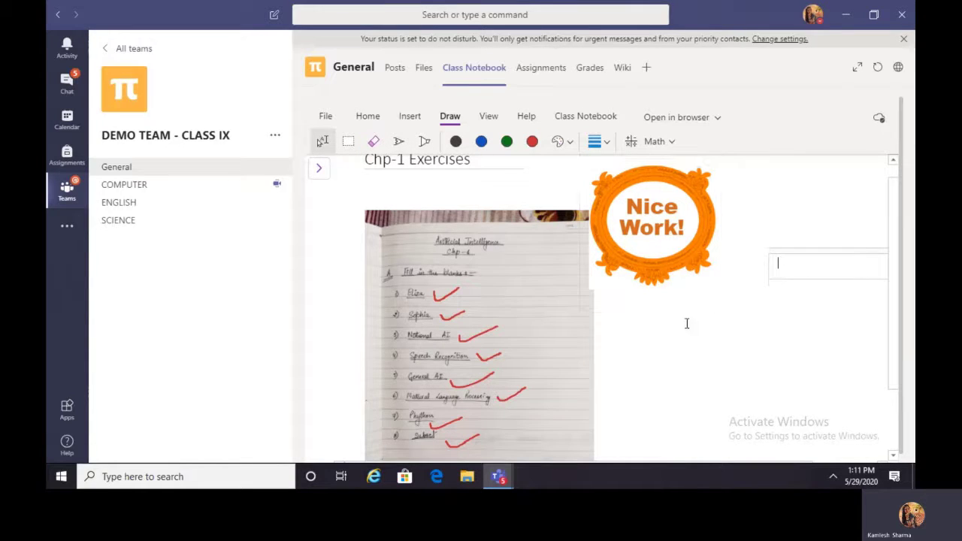
click(641, 200)
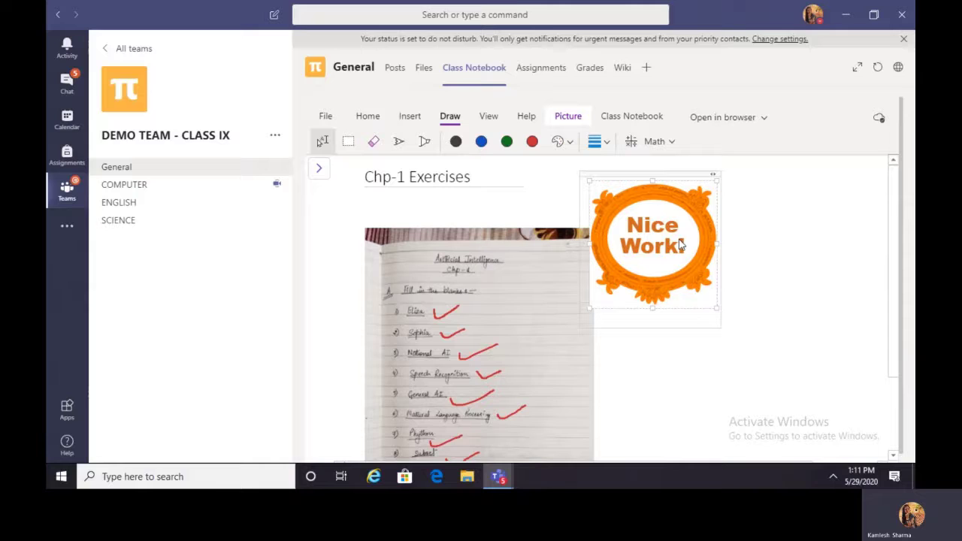
click(789, 199)
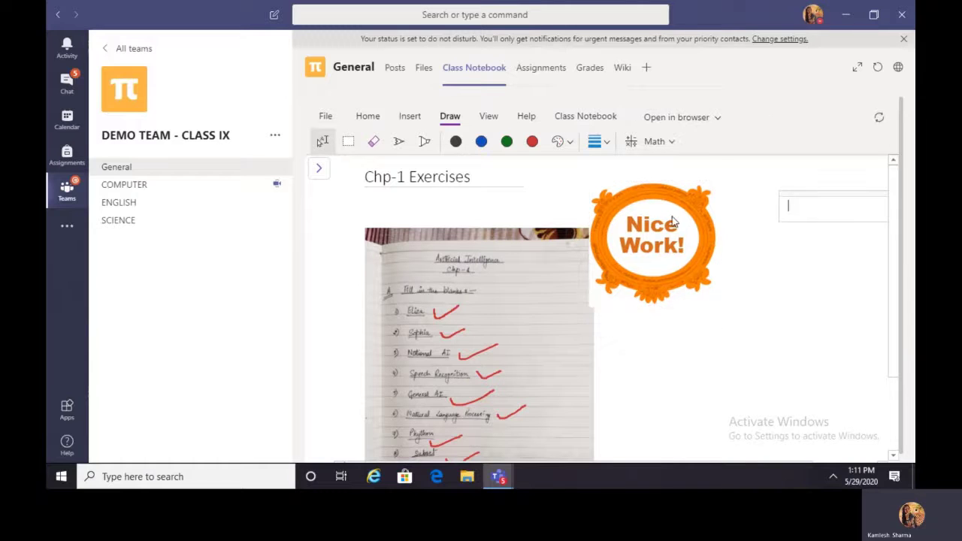
click(671, 198)
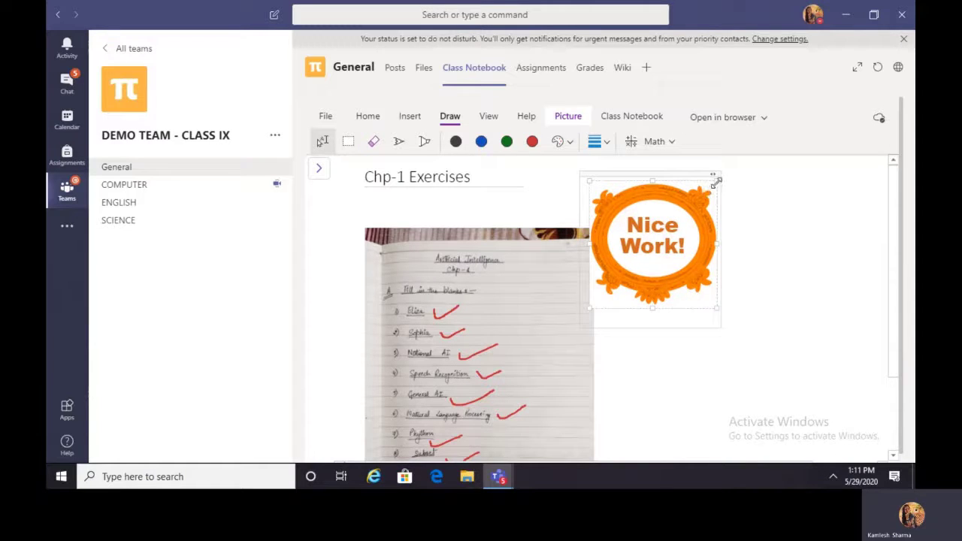
drag(715, 182, 766, 232)
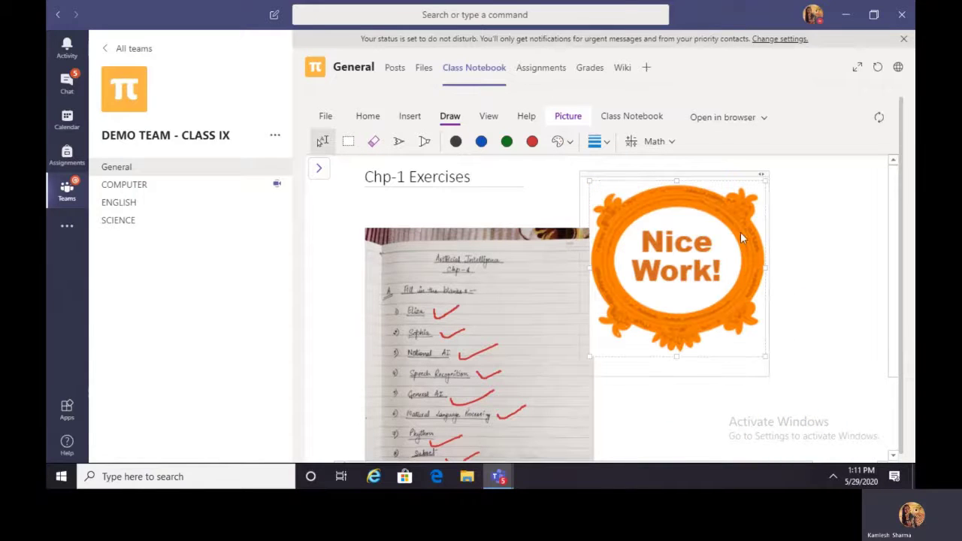
drag(764, 180, 696, 225)
click(812, 254)
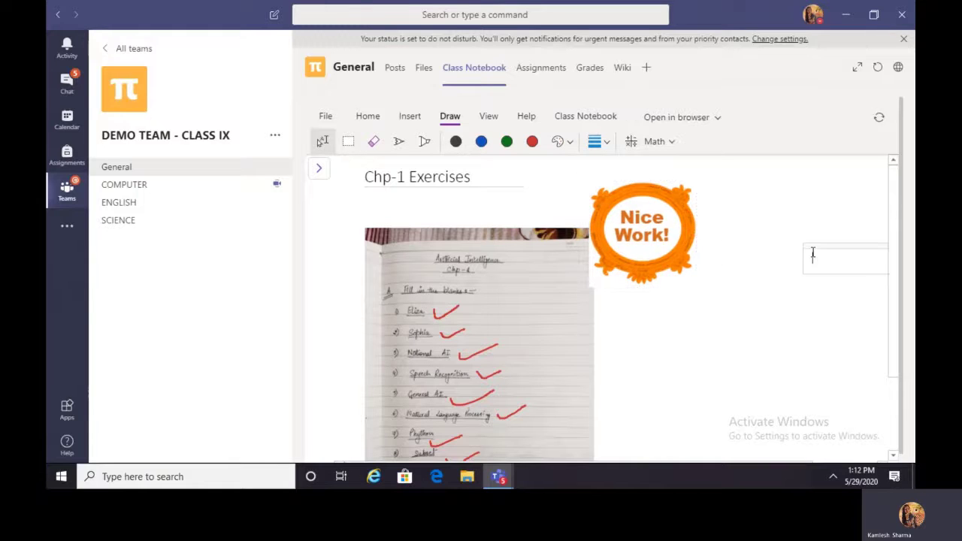
- Move the "Nice Work!" sticker so it overlaps the upper-right corner of the homework photo, and deselect it
drag(668, 172, 622, 202)
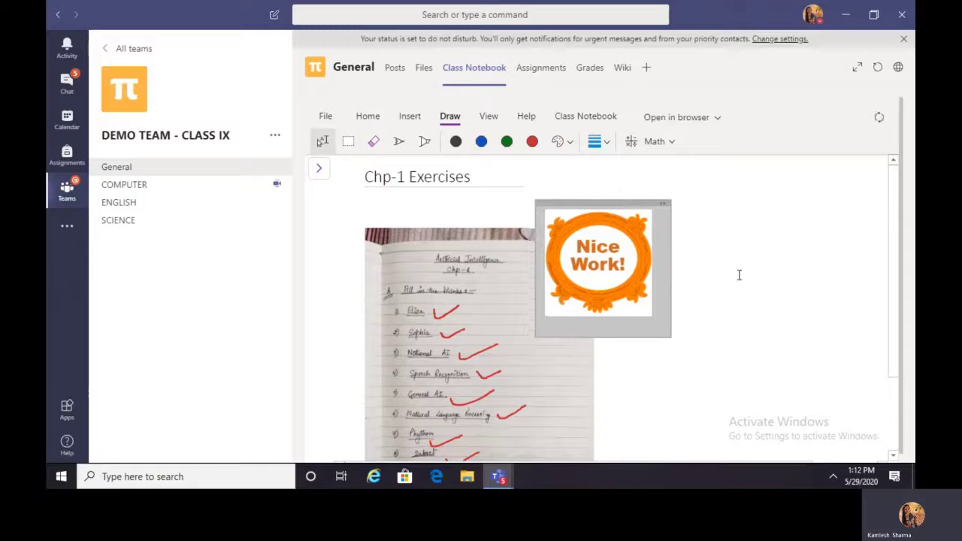
click(739, 275)
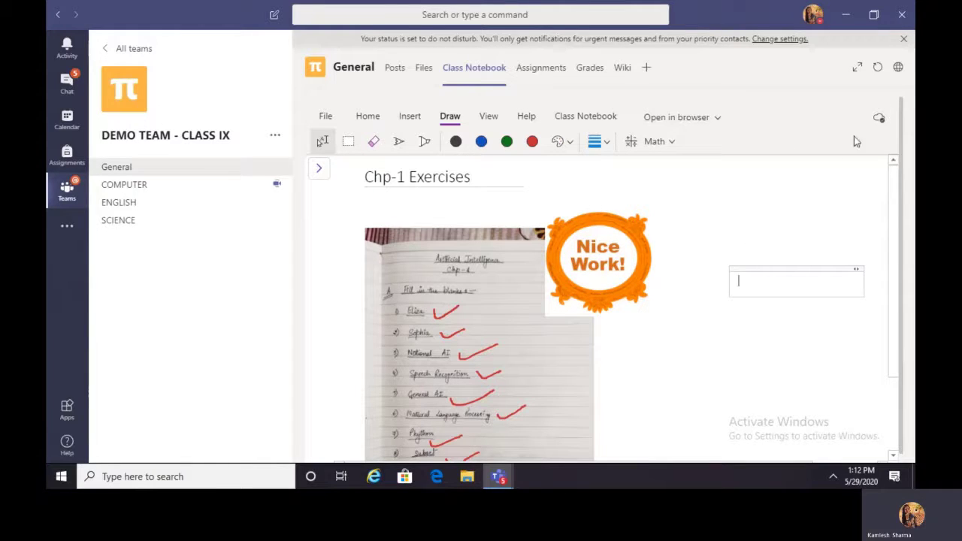
- Use Review Student Work to open a student's "Chp-1 Introduction to AI" page from the Class Notes section, and close the review pane
click(319, 168)
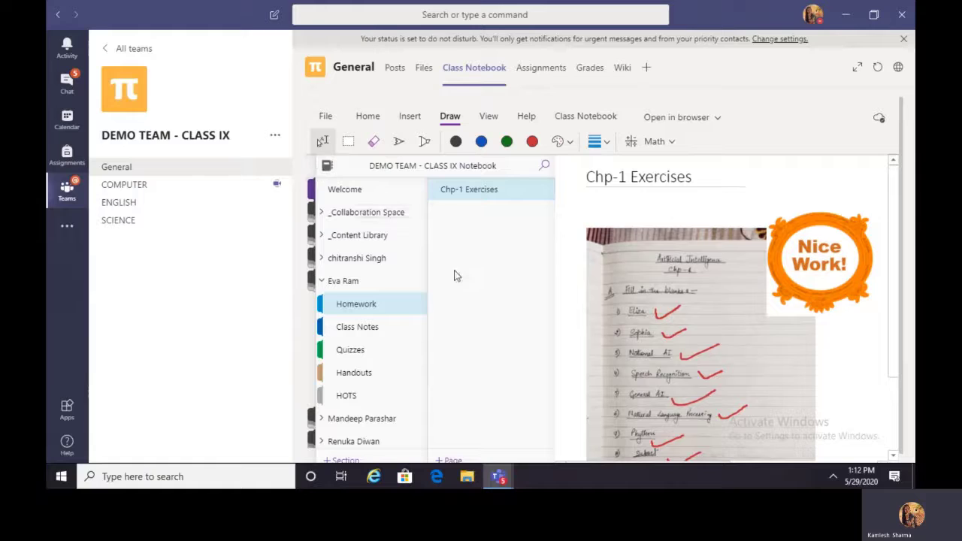
click(587, 116)
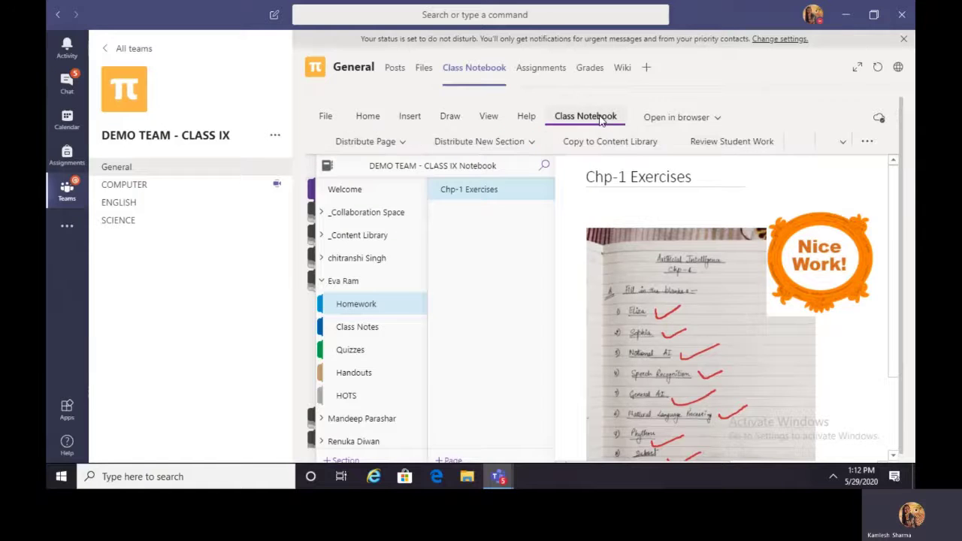
click(734, 142)
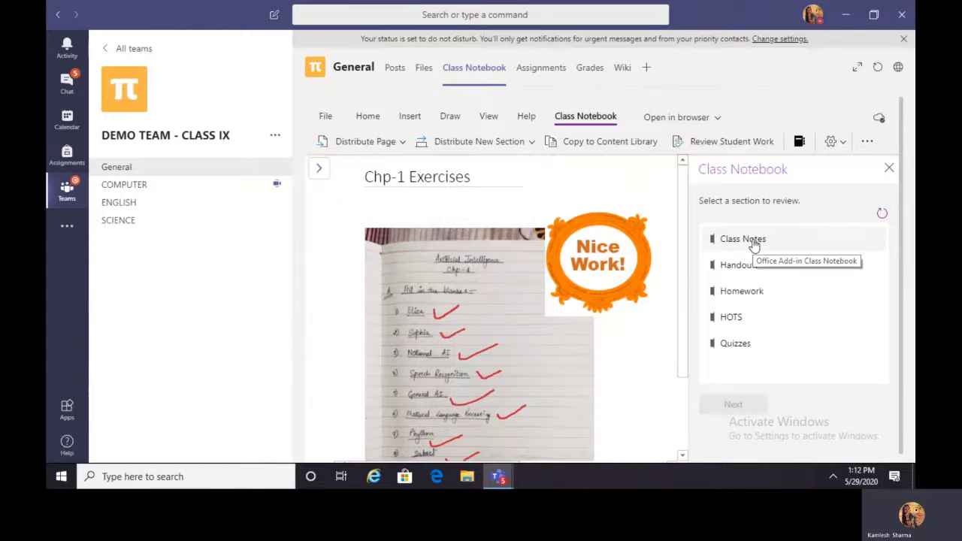
click(753, 242)
click(743, 406)
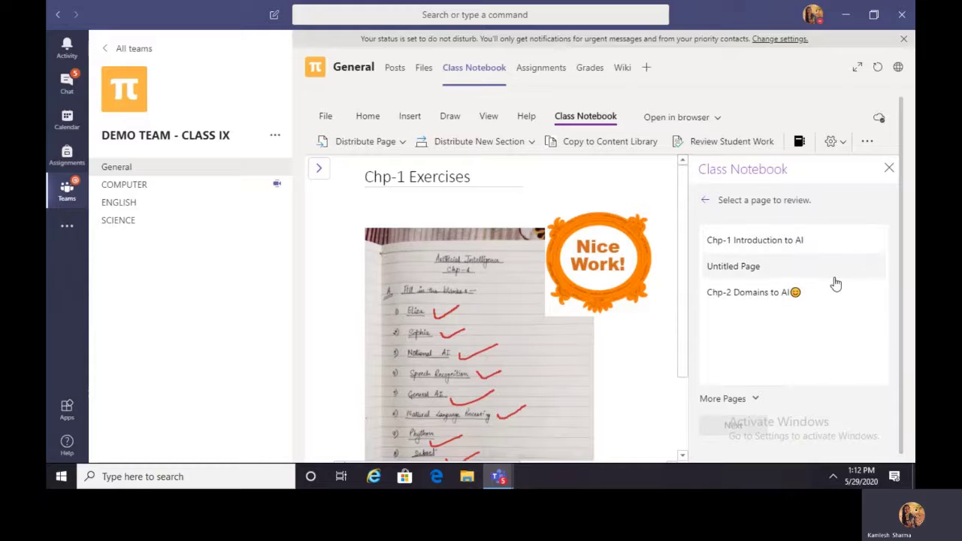
click(797, 248)
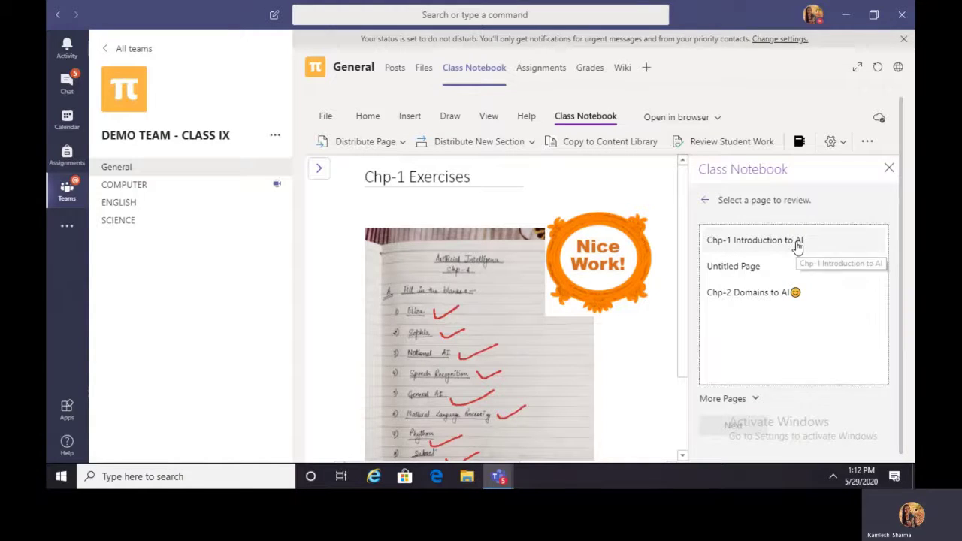
click(724, 426)
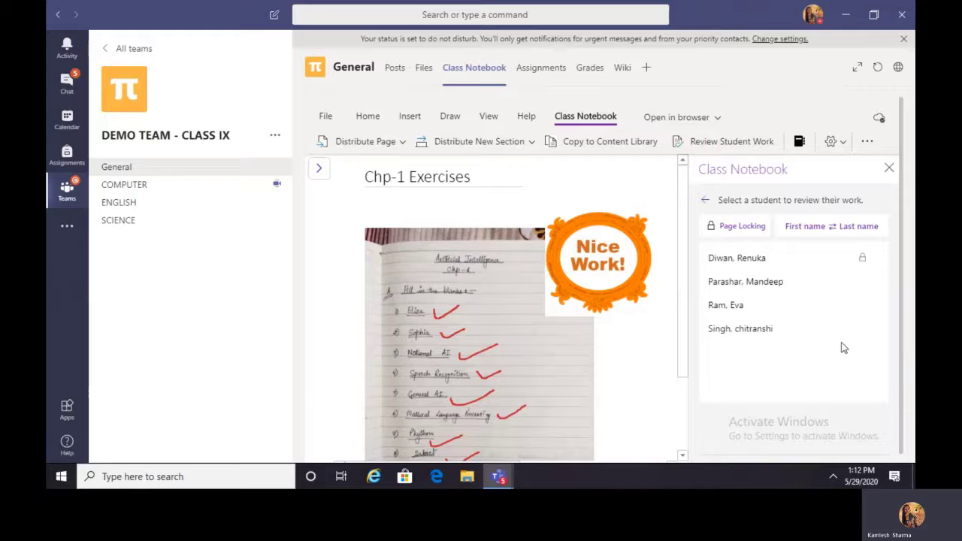
click(751, 290)
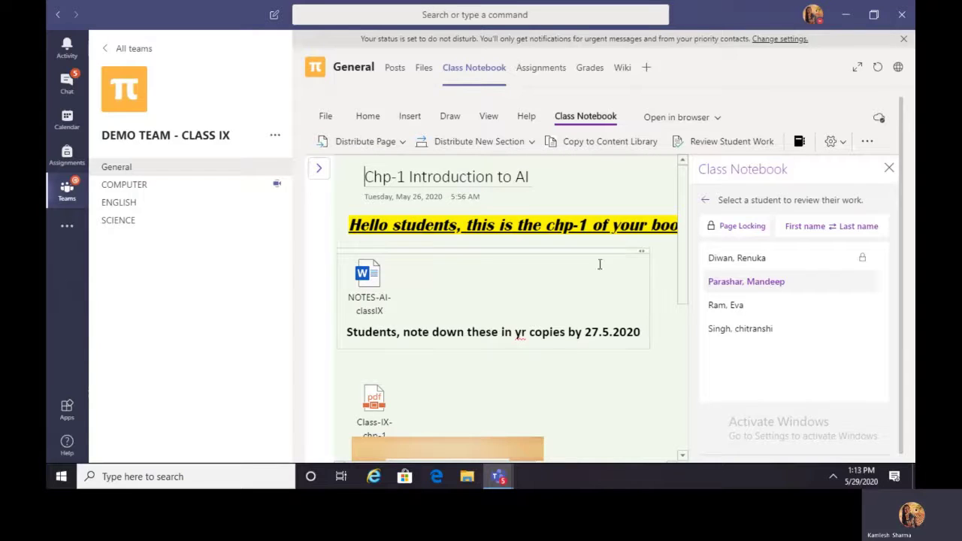
click(890, 167)
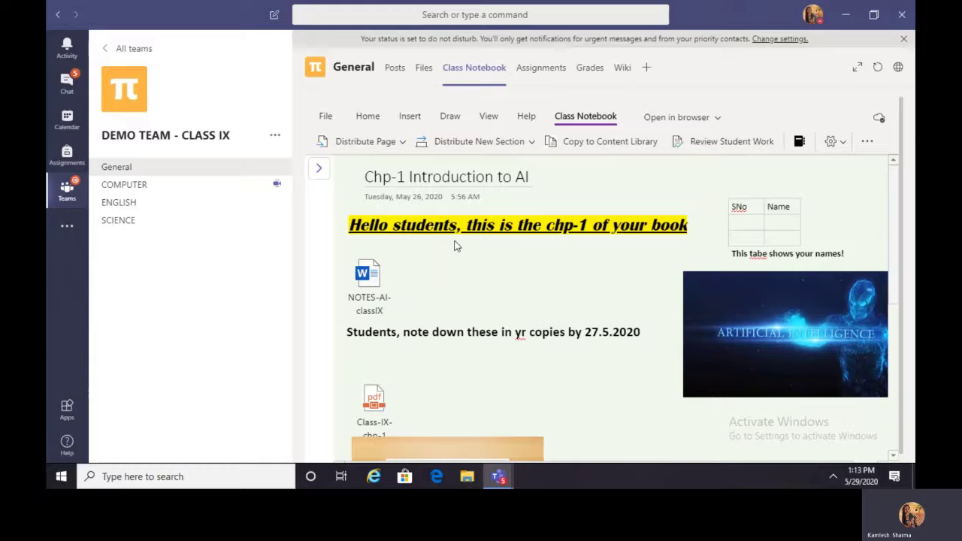
- Draw a dash and a question mark in red pen over the SNo/Name table
click(451, 119)
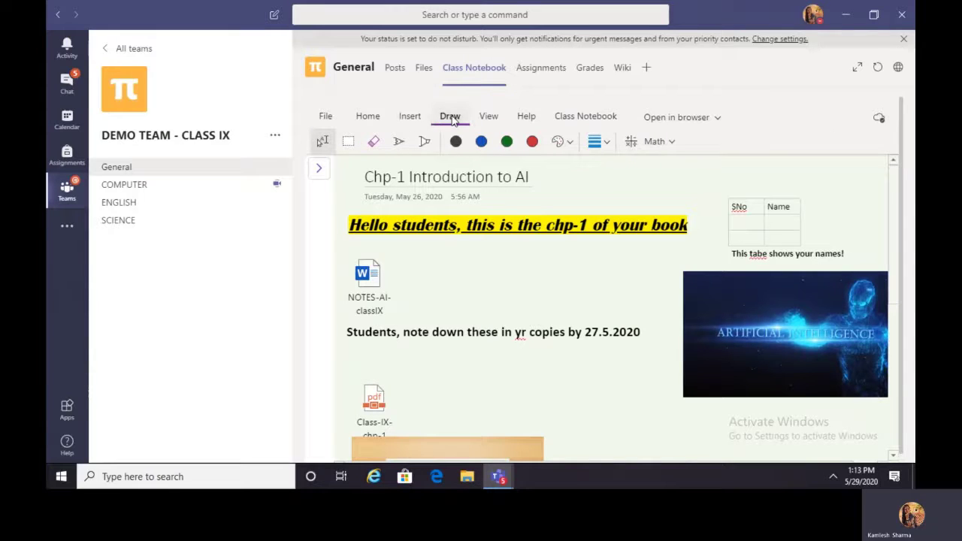
click(398, 142)
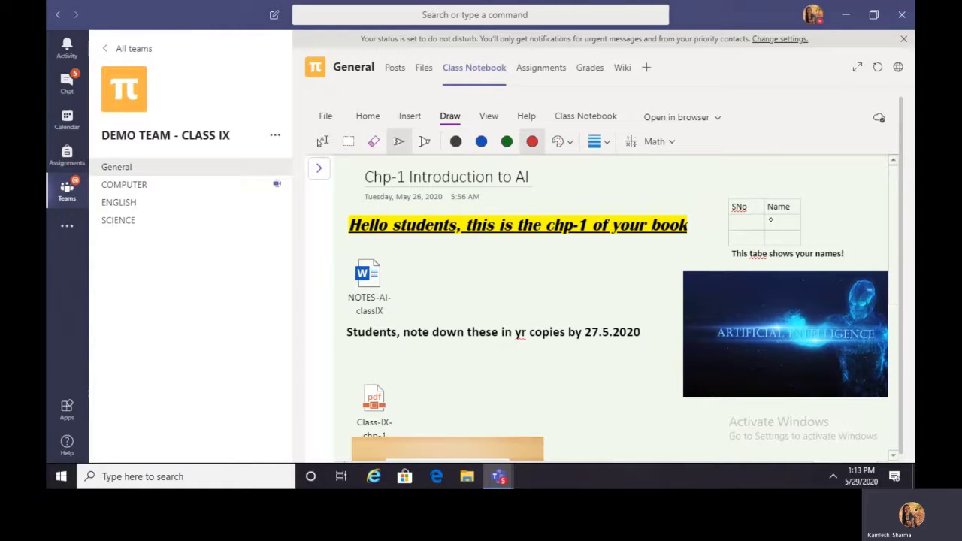
mouse_move(743, 227)
mouse_down()
mouse_move(774, 219)
mouse_move(777, 191)
mouse_move(777, 231)
mouse_up()
- Choose the purple "Well Done!" frame from the Doodle Frame sticker pack
click(409, 116)
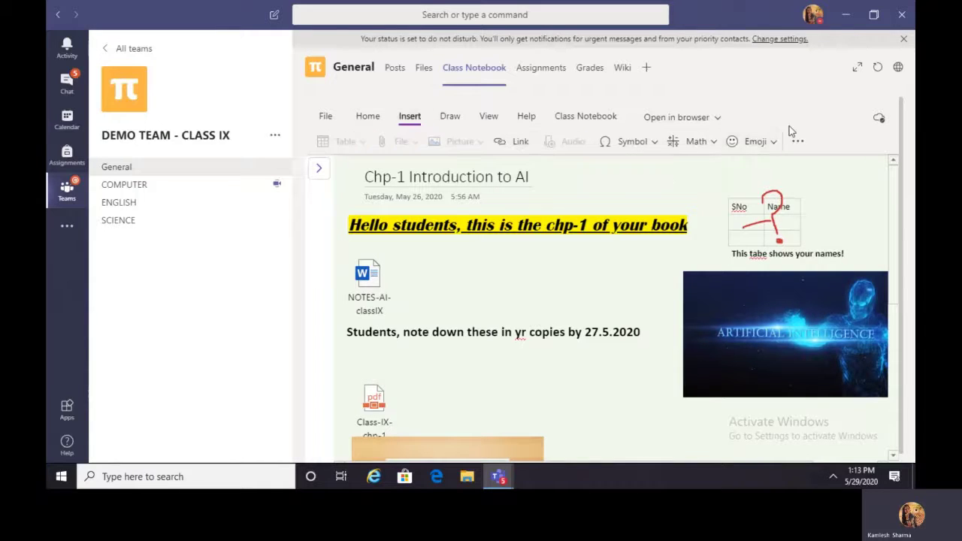
click(798, 142)
click(819, 281)
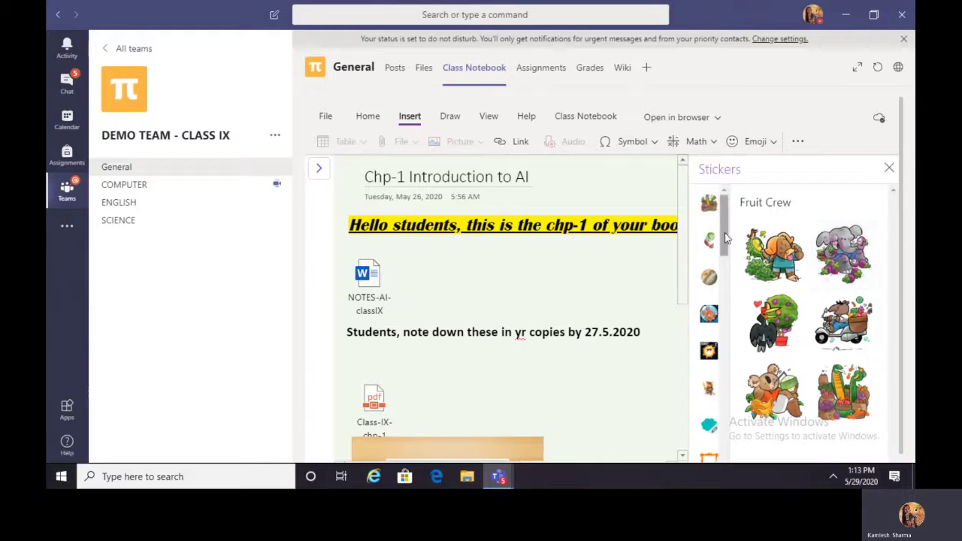
scroll(722, 270, down, 3)
click(699, 261)
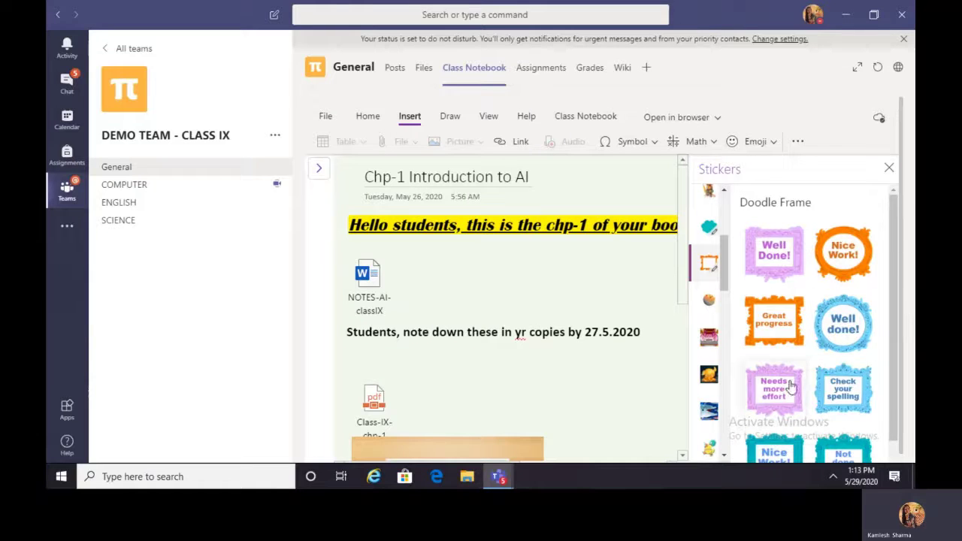
scroll(890, 286, down, 1)
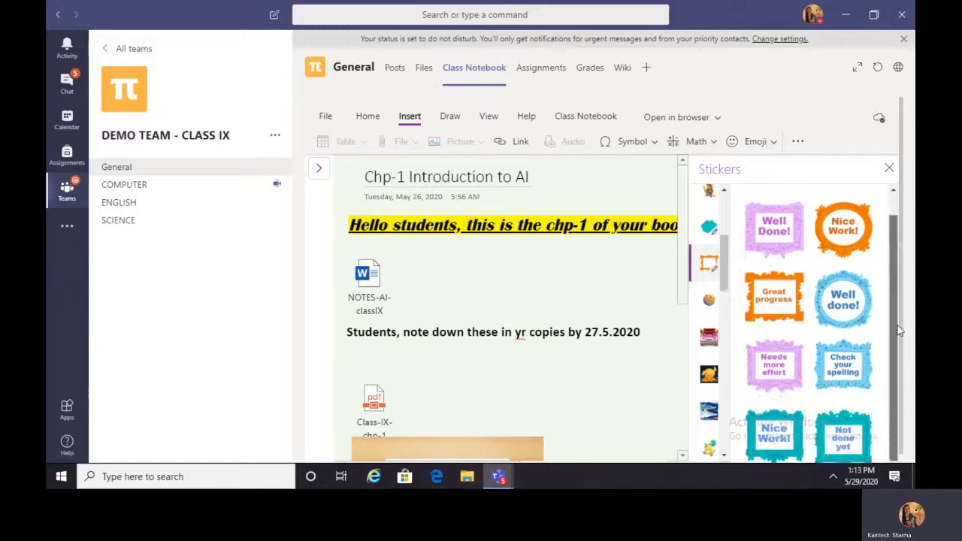
click(775, 232)
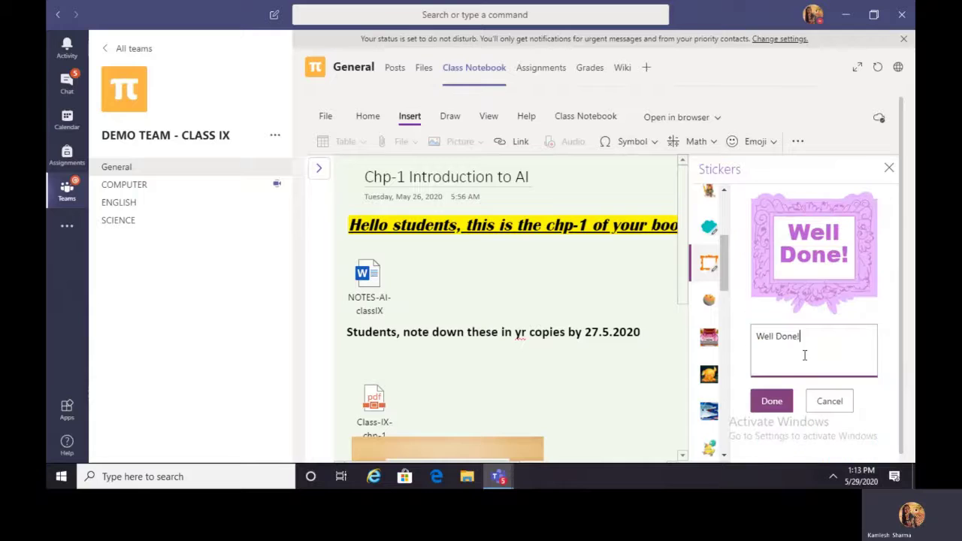
- Change the sticker's caption to "Incomplete work", insert it on the page and close the sticker pane
drag(801, 339, 755, 340)
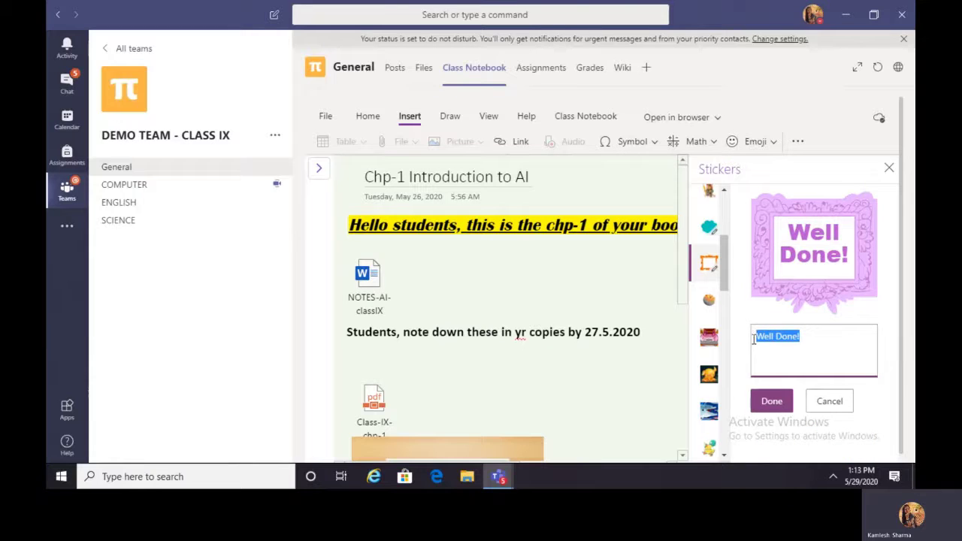
text(Inco)
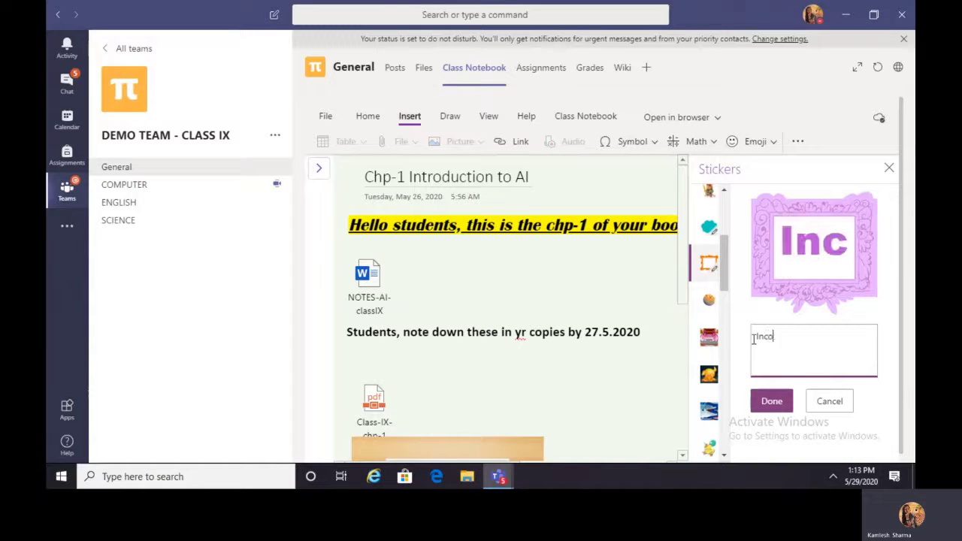
text(mplete)
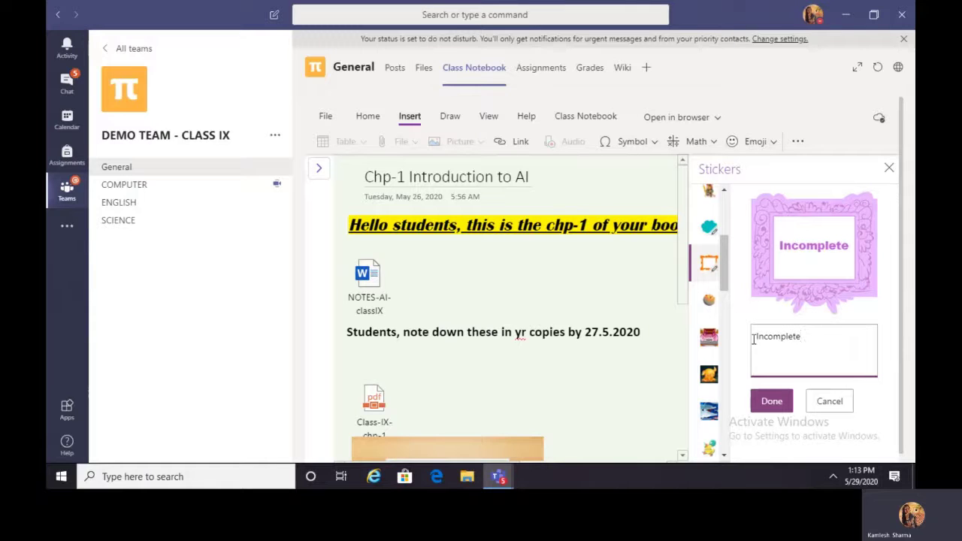
text( work)
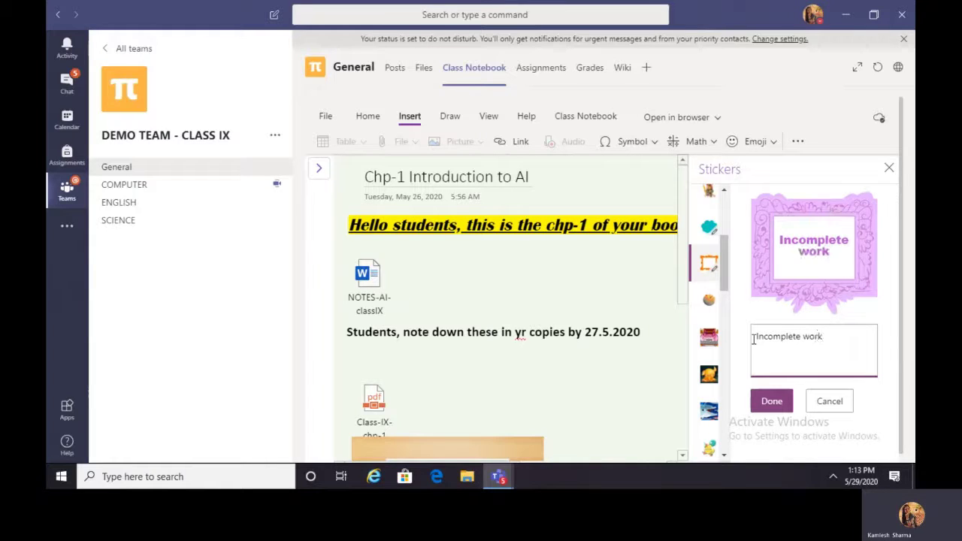
click(775, 407)
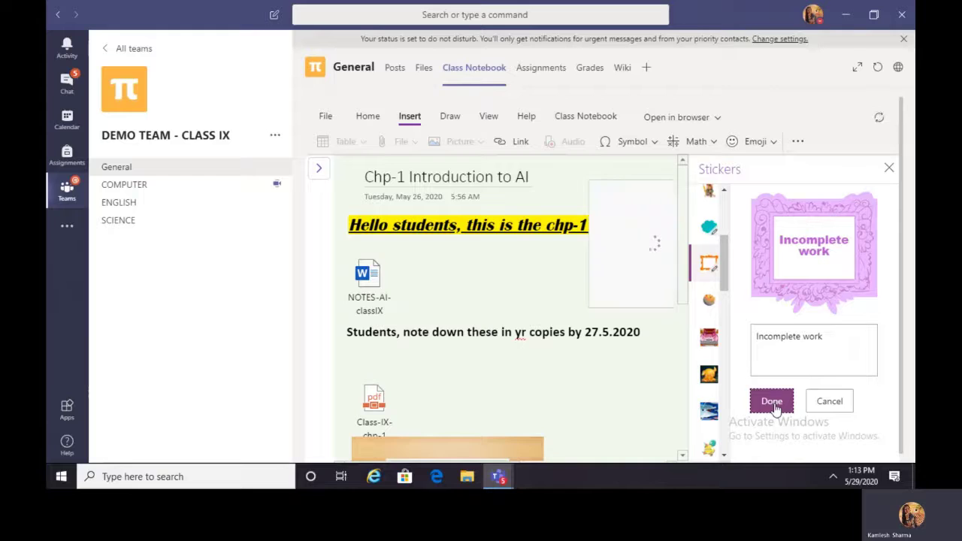
click(890, 169)
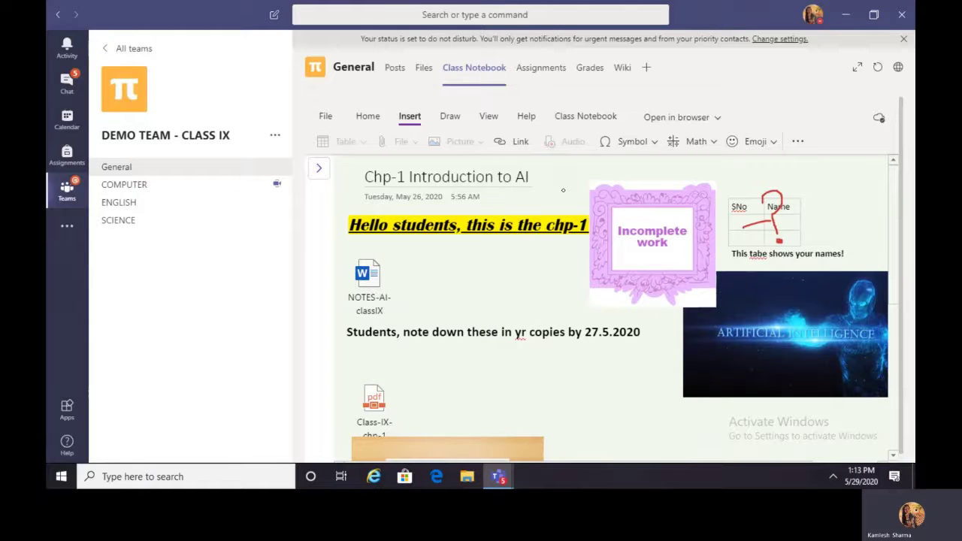
- Switch from the pen to object selection and shrink the "Incomplete work" sticker to about half its inserted size
click(445, 119)
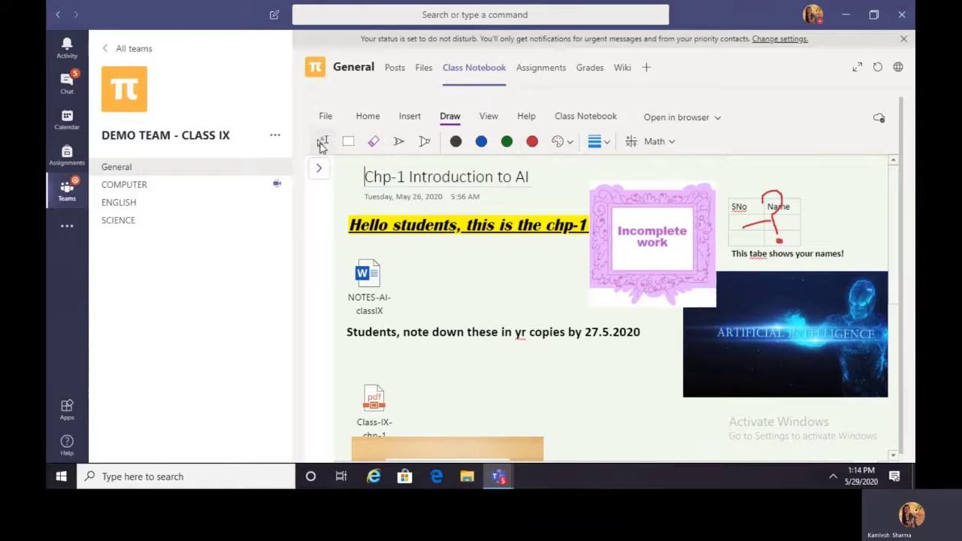
click(680, 224)
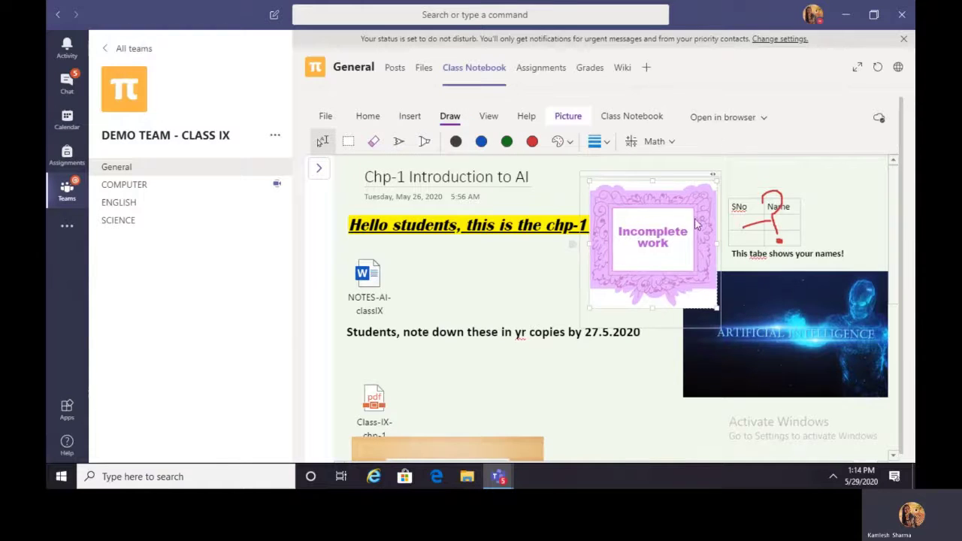
click(717, 179)
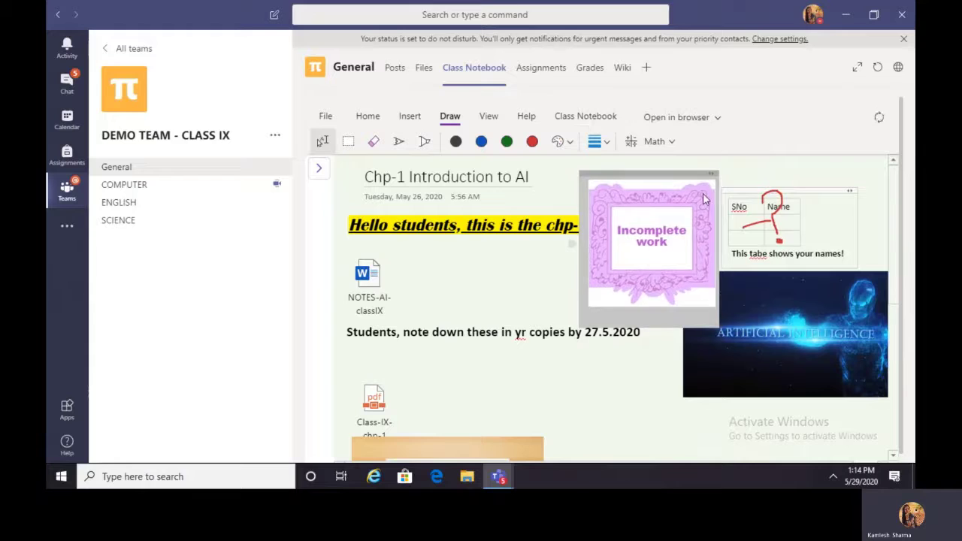
drag(714, 178, 651, 218)
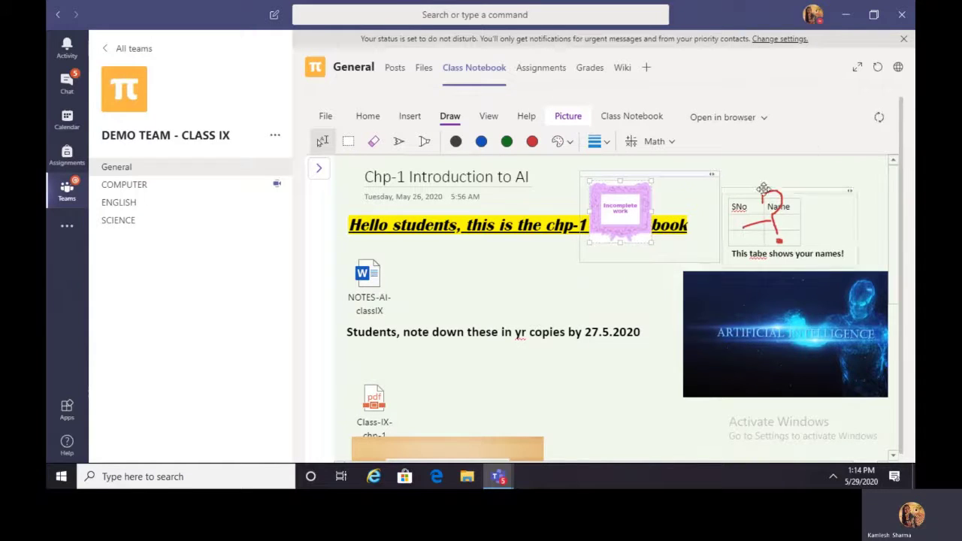
- Move the "Incomplete work" sticker to the right of the SNo/Name table and make it slightly smaller
click(642, 200)
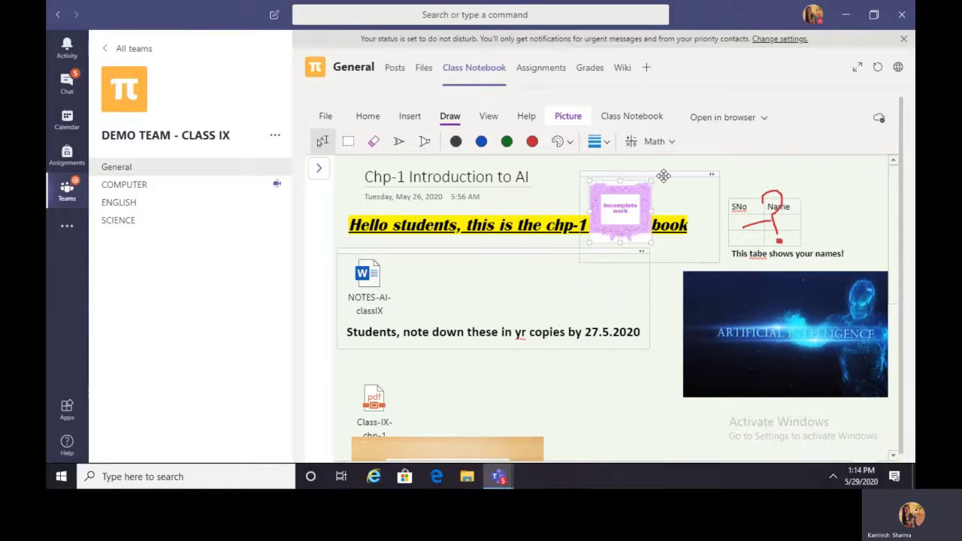
drag(661, 174, 631, 176)
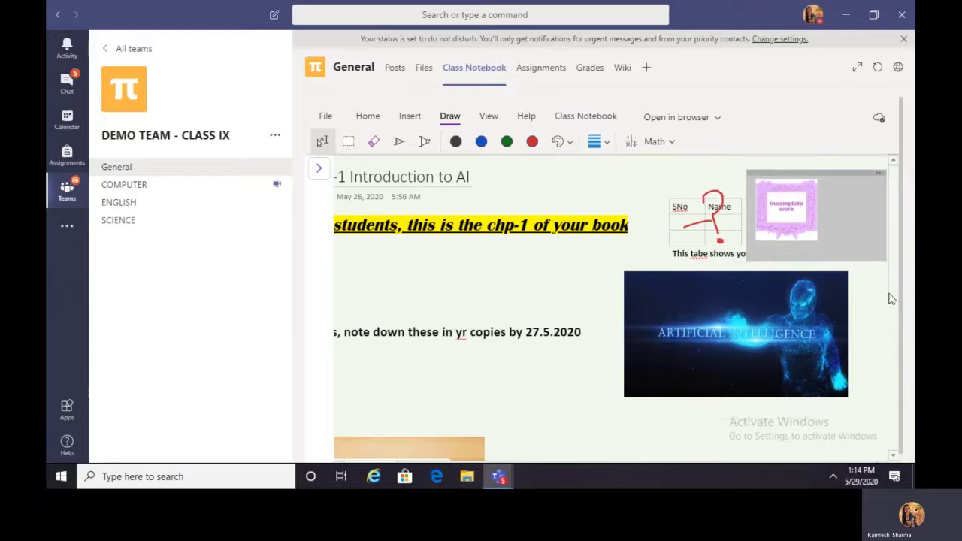
click(780, 212)
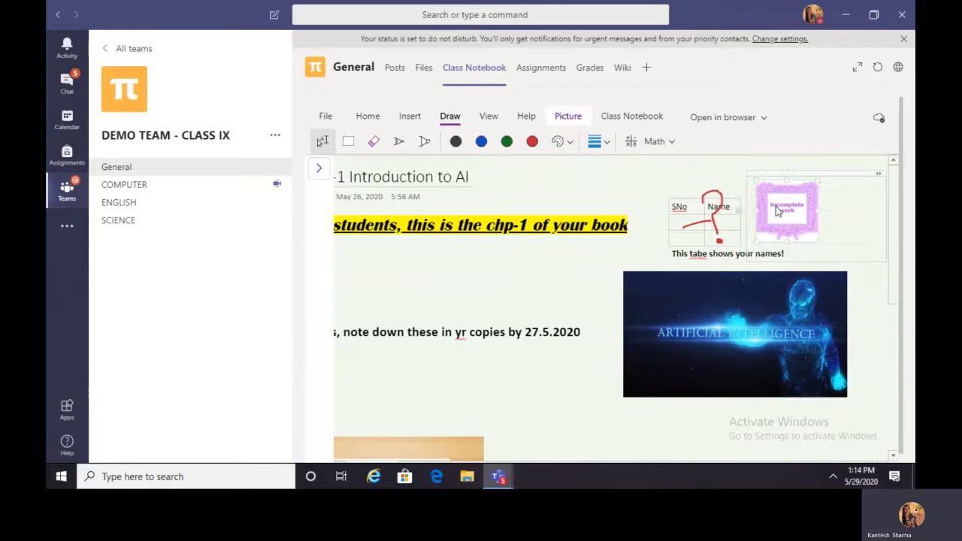
mouse_move(817, 181)
mouse_down()
mouse_move(803, 194)
mouse_move(778, 166)
mouse_move(827, 165)
mouse_move(811, 170)
mouse_up()
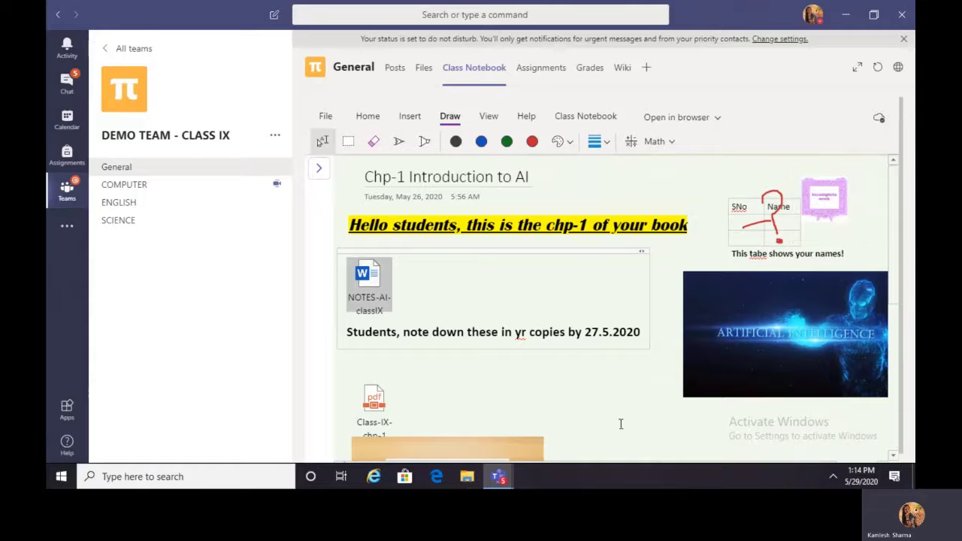
- Highlight the instruction line "Students, note down these in yr copies by 27.5.2020" below the Word attachment
drag(892, 250, 892, 267)
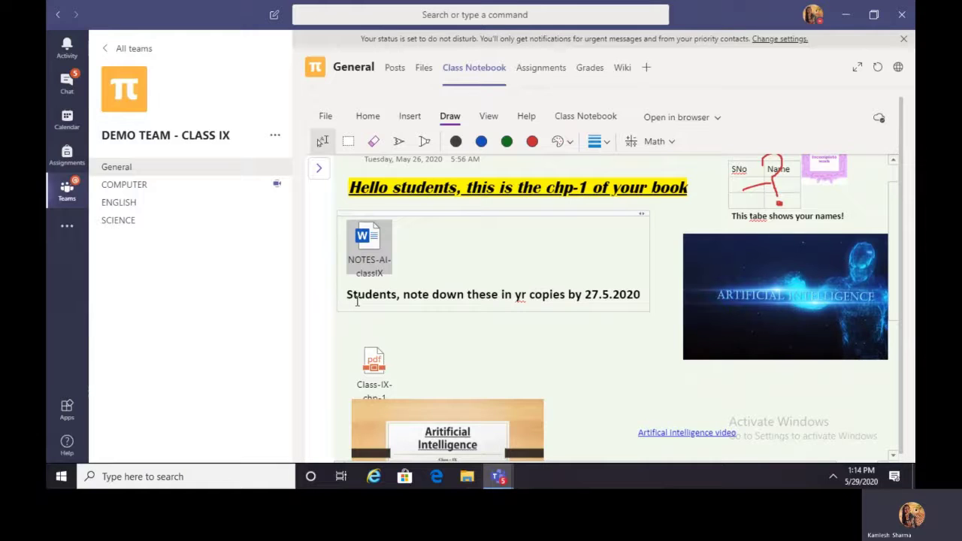
drag(358, 301, 644, 311)
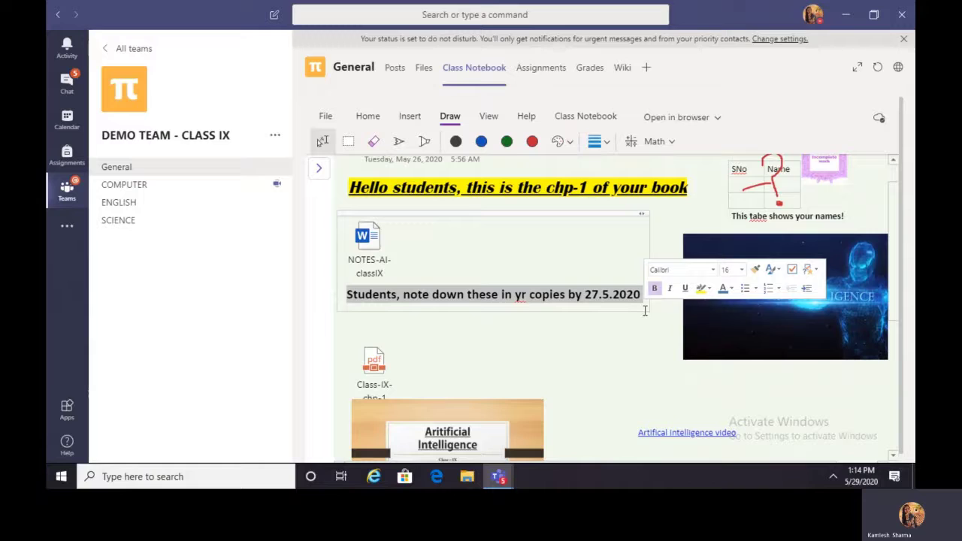